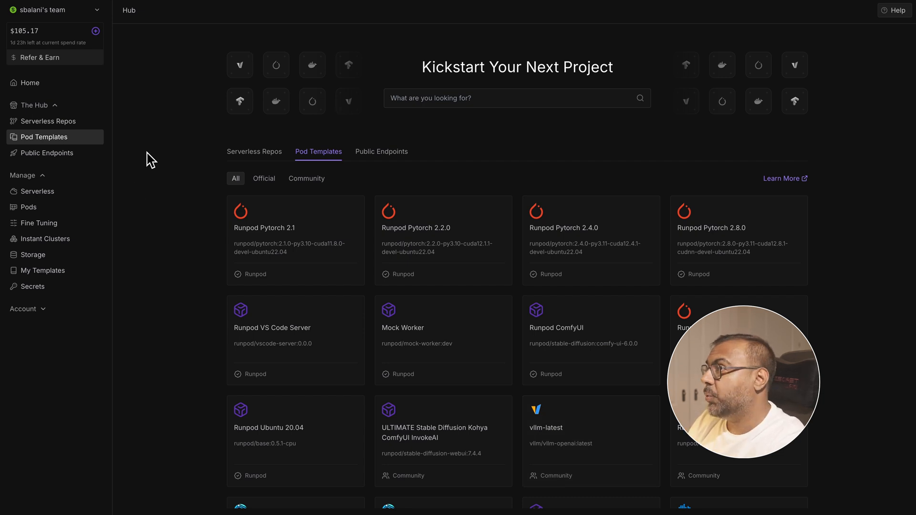
- Review the connection options and hardware details of the running melodic_aqua_goldfish pod, and return to the pod list
left_click(19, 207)
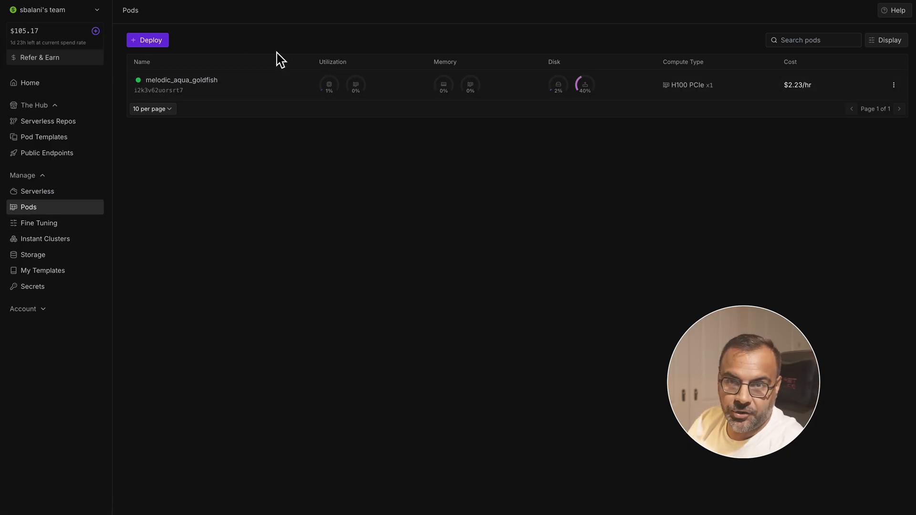
left_click(241, 88)
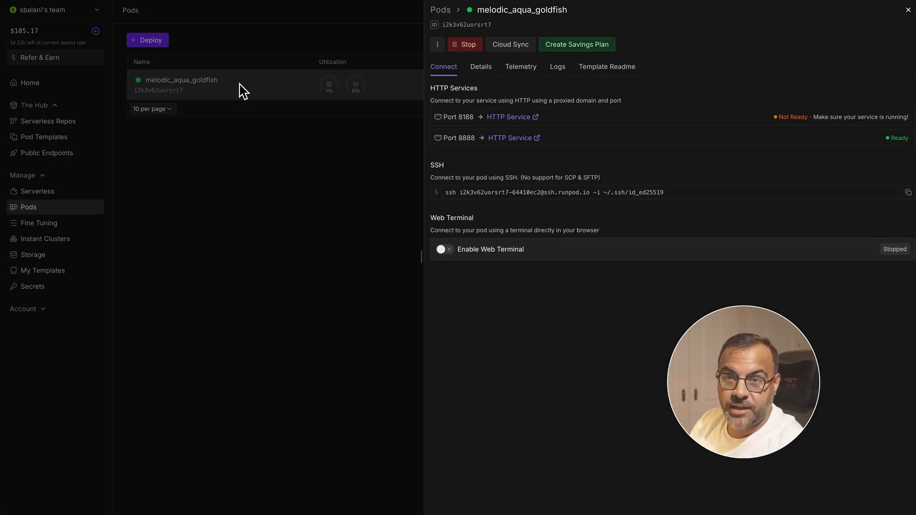
left_click(481, 67)
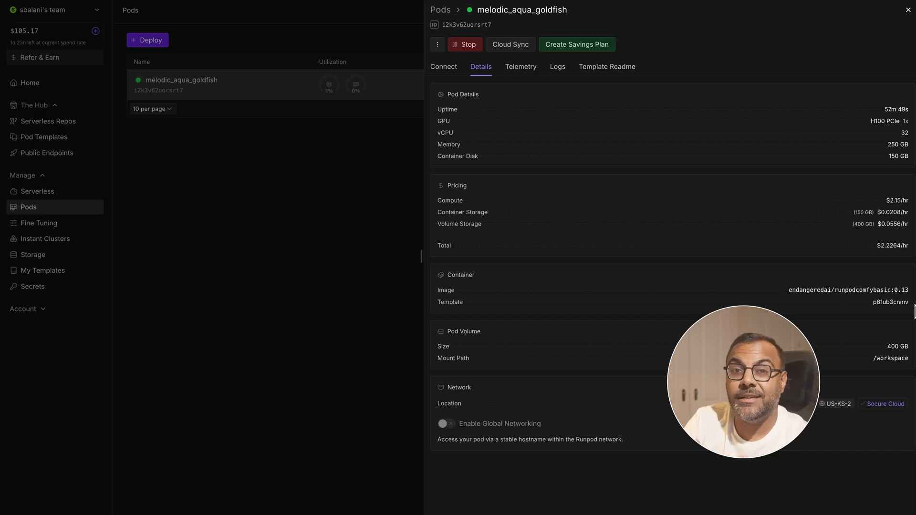
left_click(27, 210)
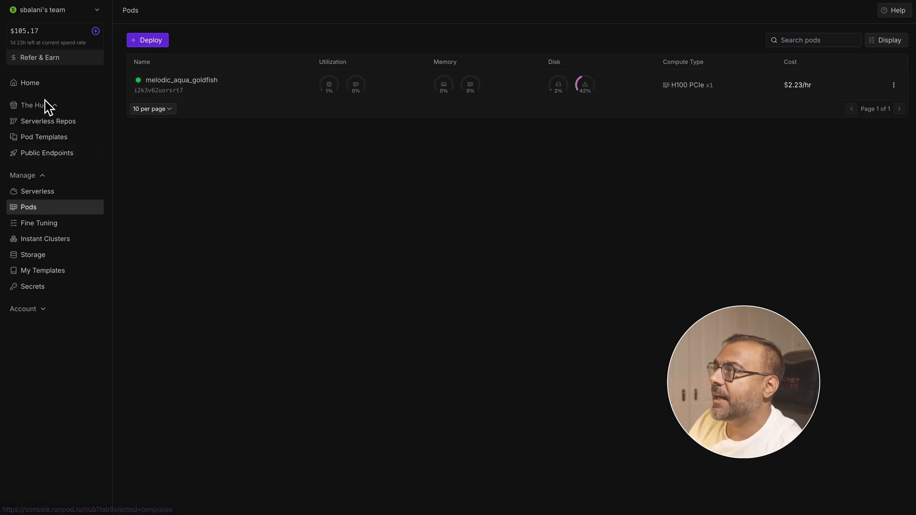
- Search the pod templates for "runpodcomfy" and start deploying a pod from the comfyui_basic_endangeredai template
left_click(41, 143)
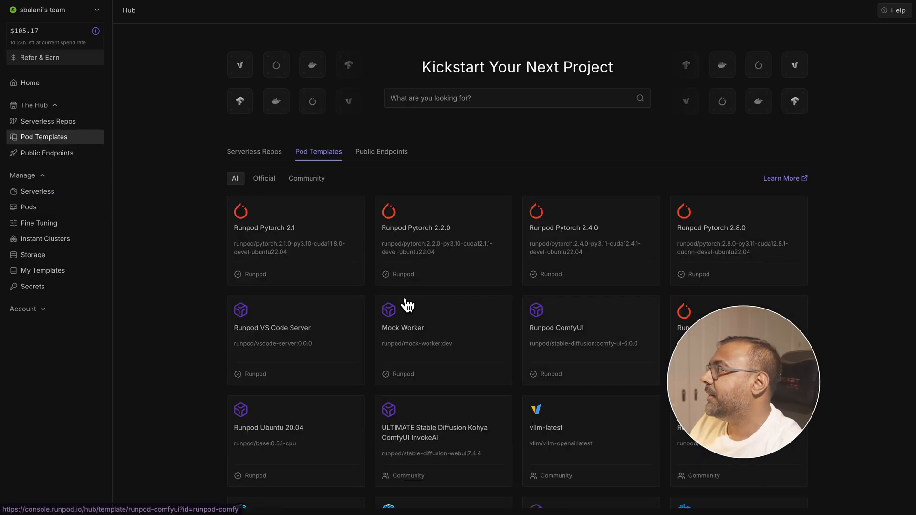
scroll(715, 334, "down", 8)
scroll(629, 329, "down", 3)
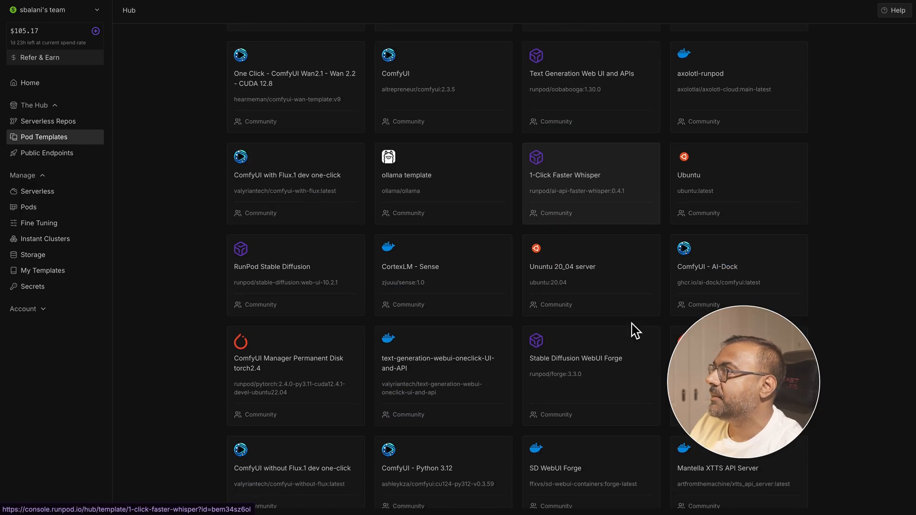
scroll(616, 343, "up", 15)
left_click(452, 107)
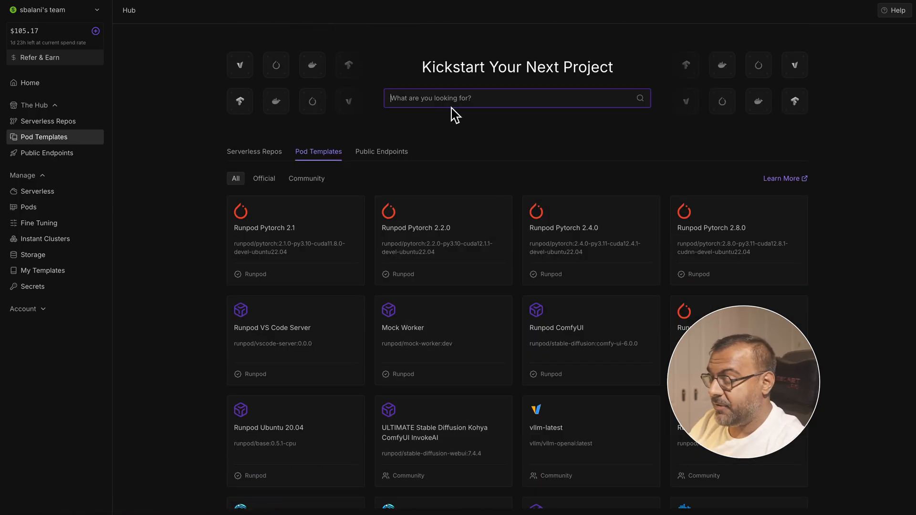
type("runpodcomfy")
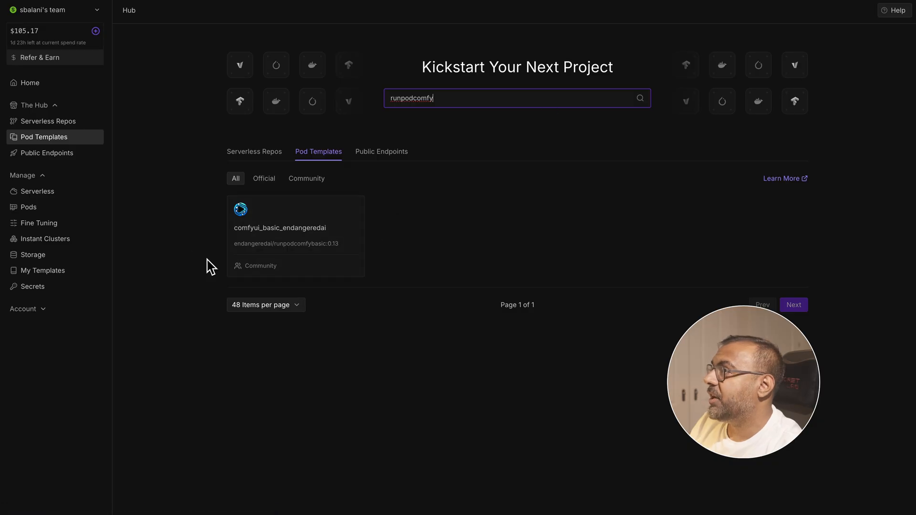
left_click(334, 234)
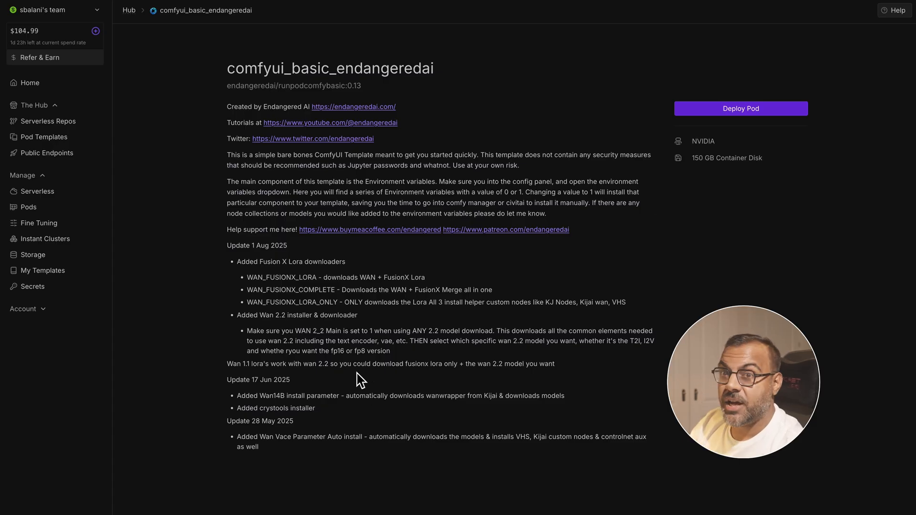
left_click(711, 111)
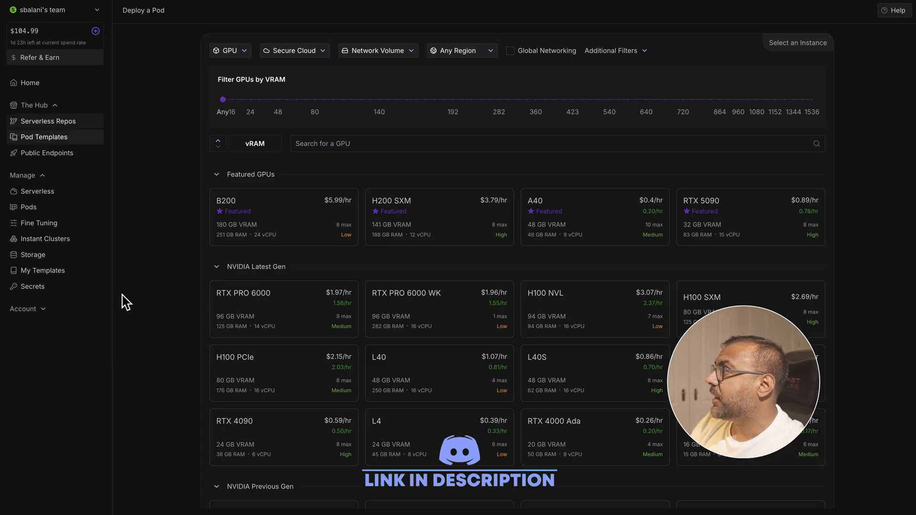
- Look over the available GPUs and filter them to at least 48 GB of VRAM
mouse_move(624, 318)
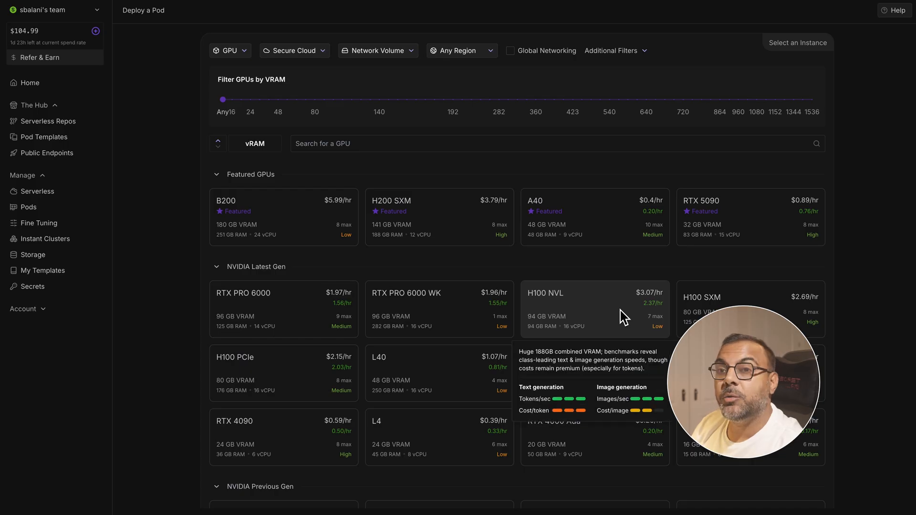
scroll(624, 318, "down", 2)
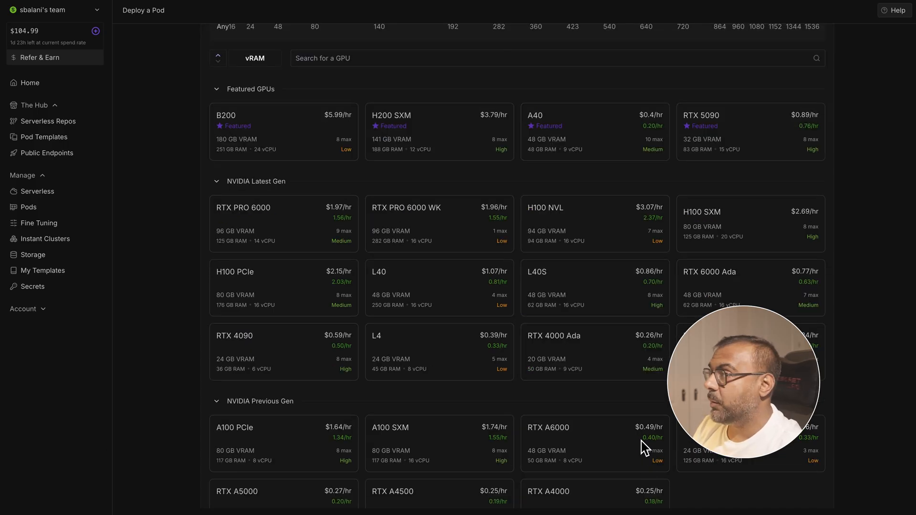
scroll(645, 448, "up", 2)
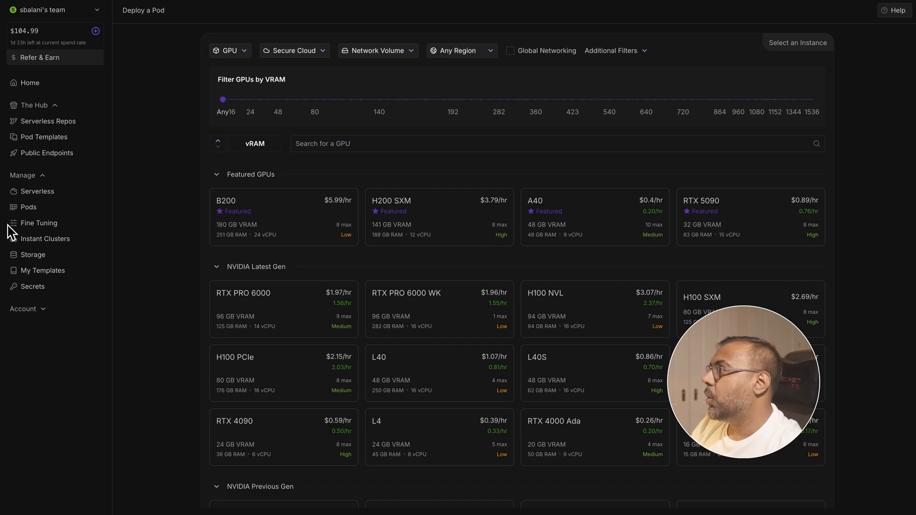
scroll(270, 210, "down", 2)
scroll(334, 266, "down", 4)
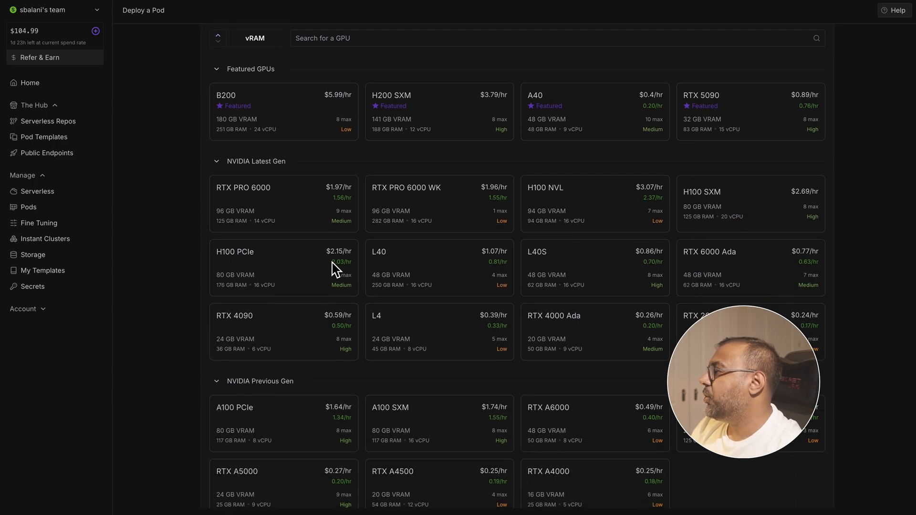
scroll(504, 206, "up", 5)
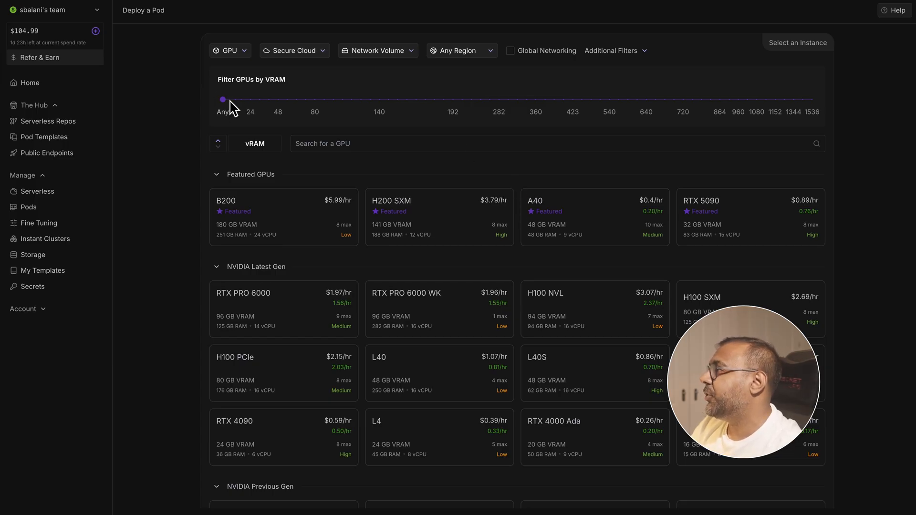
left_click_drag(226, 100, 277, 100)
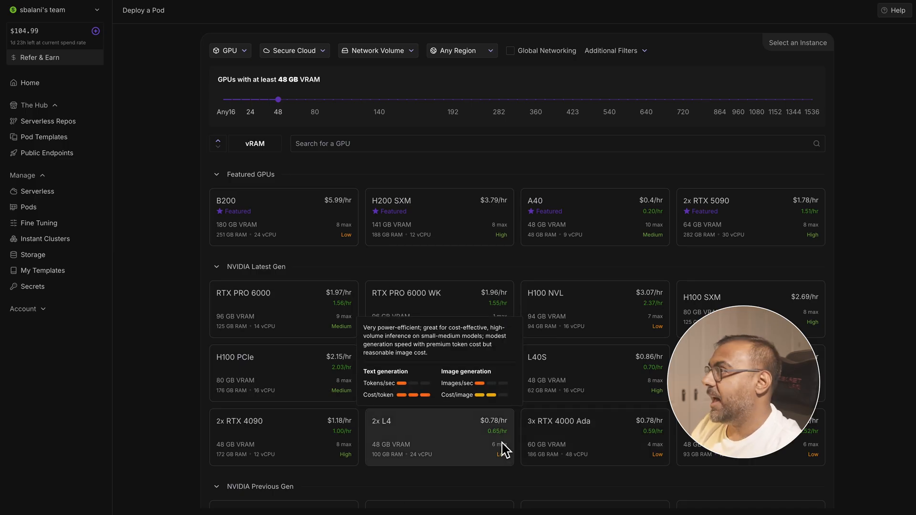
- Compare the filtered GPU options and choose the H100 PCIe with 80 GB VRAM for the pod
scroll(267, 253, "down", 1)
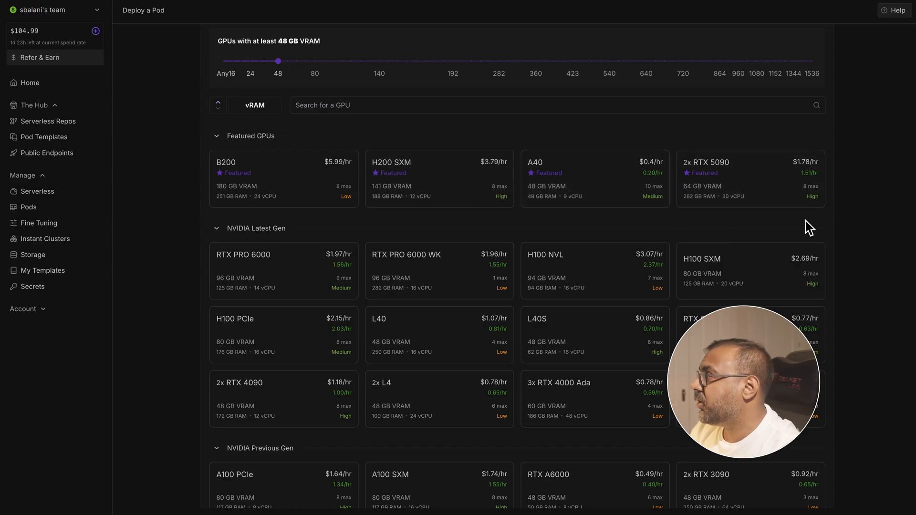
mouse_move(827, 201)
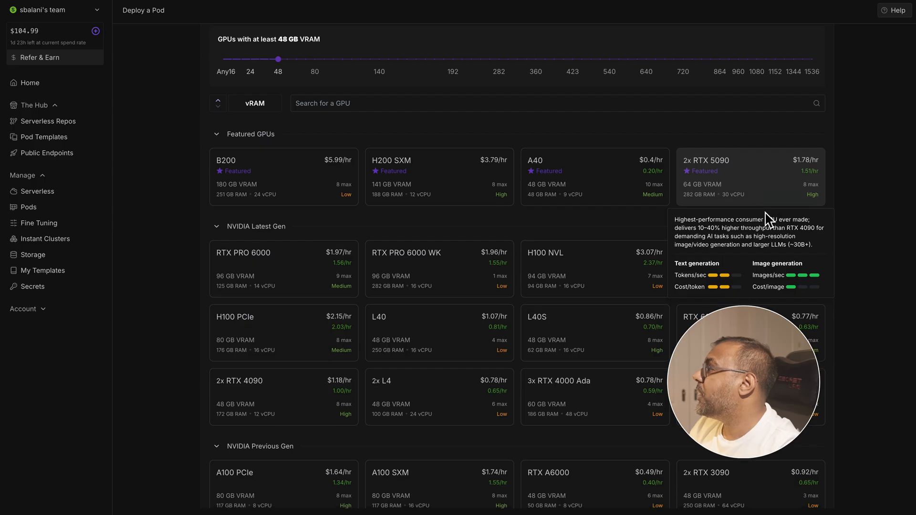
scroll(769, 248, "down", 1)
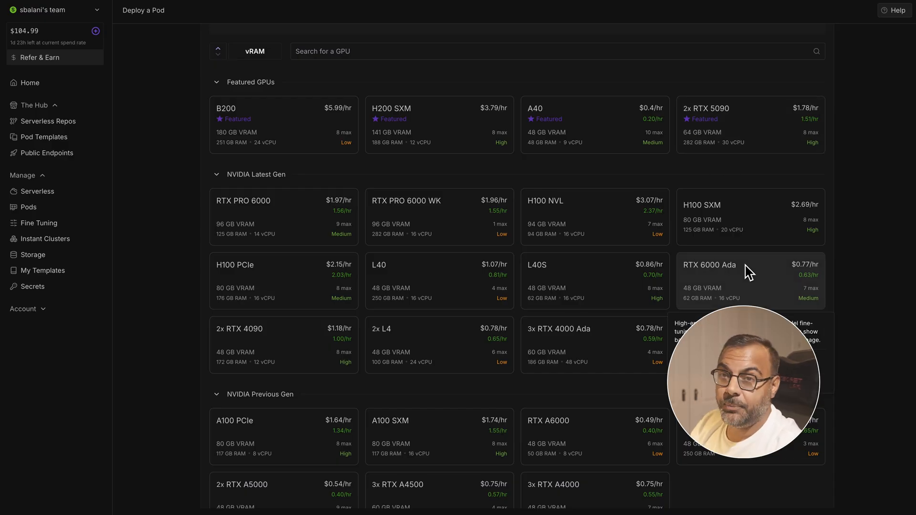
scroll(732, 287, "up", 2)
scroll(321, 17, "down", 2)
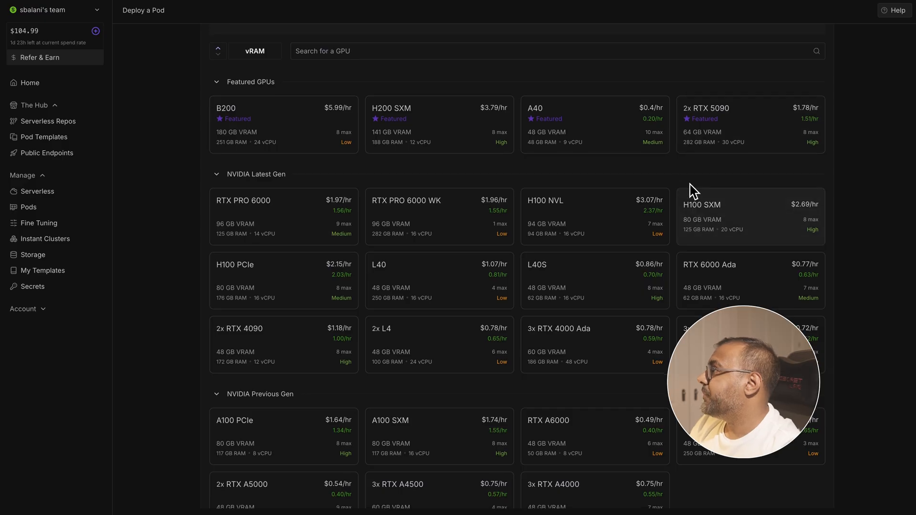
scroll(695, 193, "down", 1)
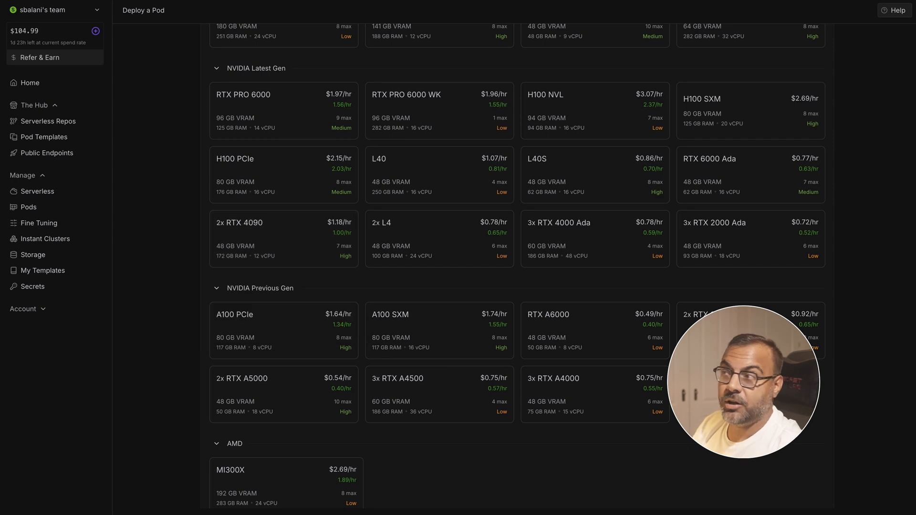
left_click(251, 190)
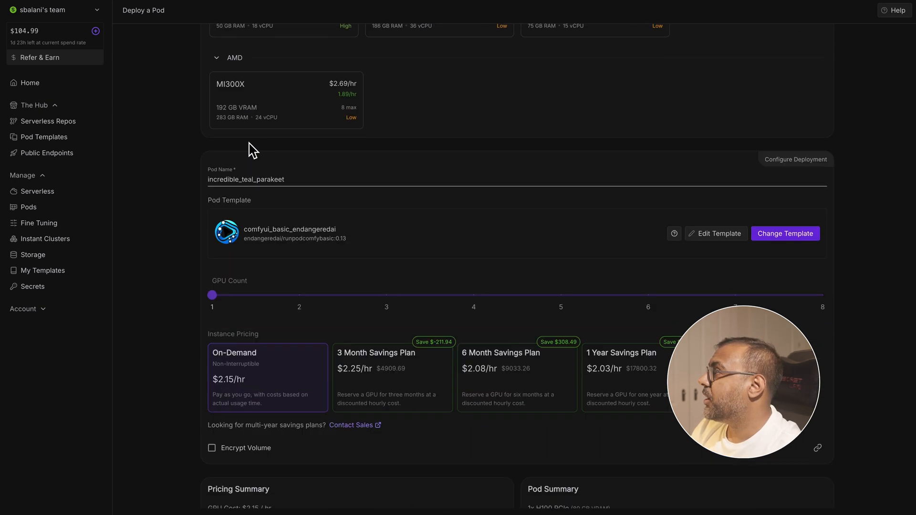
scroll(294, 126, "up", 10)
scroll(296, 128, "up", 1)
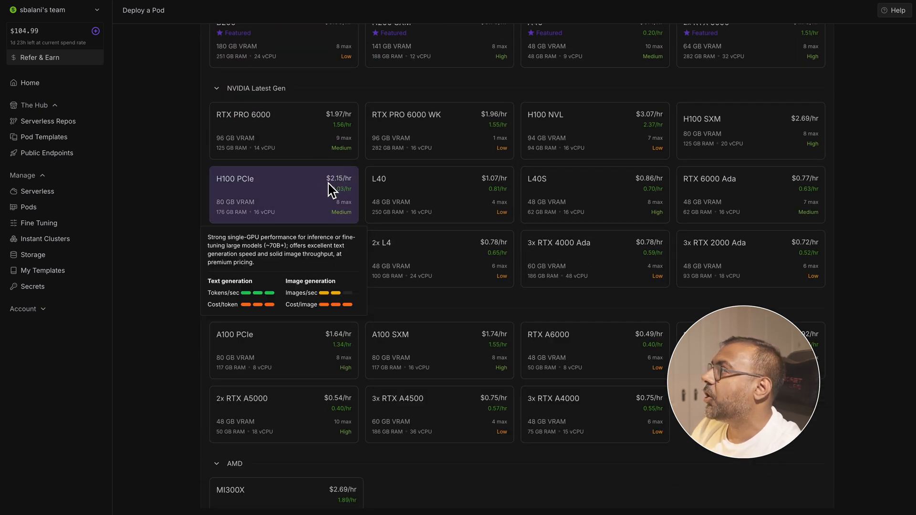
scroll(275, 137, "down", 1)
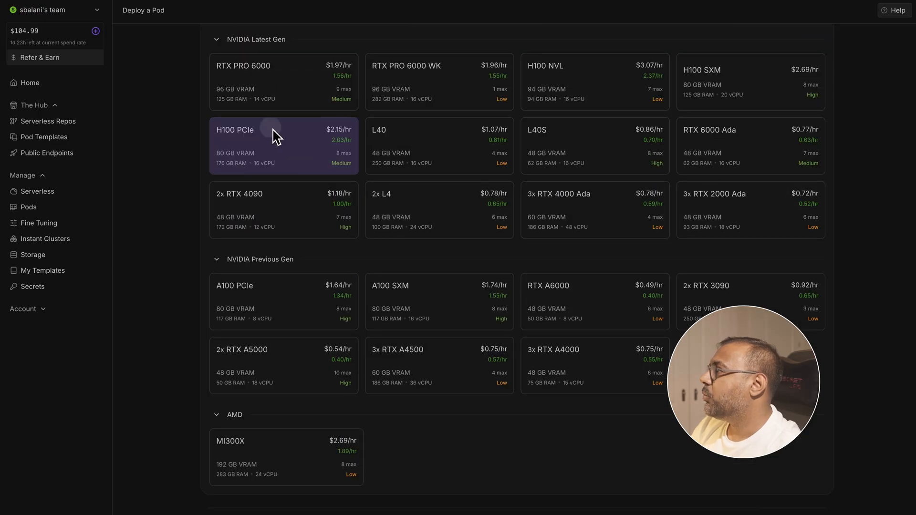
scroll(444, 367, "down", 8)
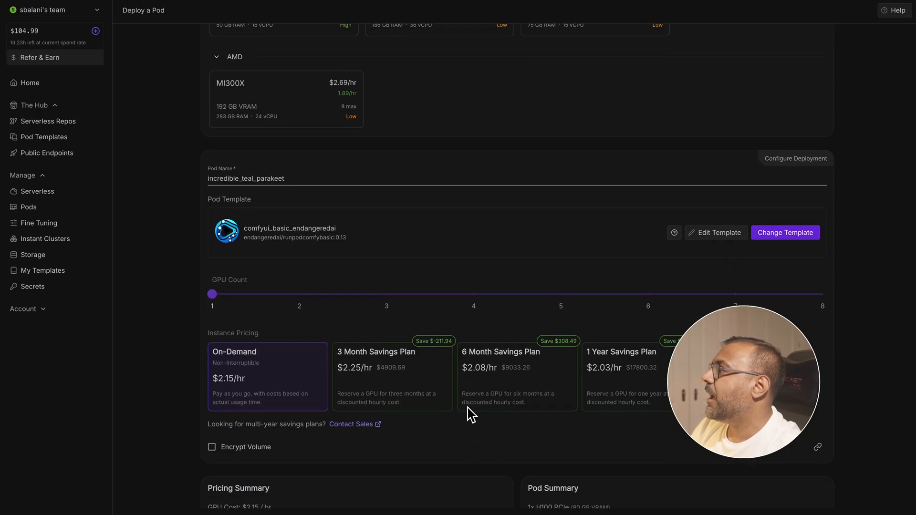
- Look through the alternative templates in the pod template picker, keeping comfyui_basic_endangeredai for the deployment
scroll(587, 274, "down", 1)
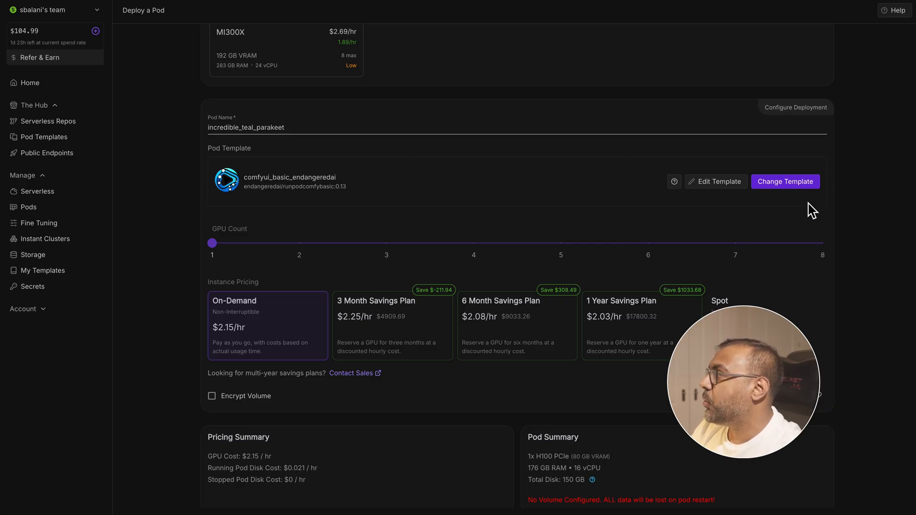
left_click(792, 185)
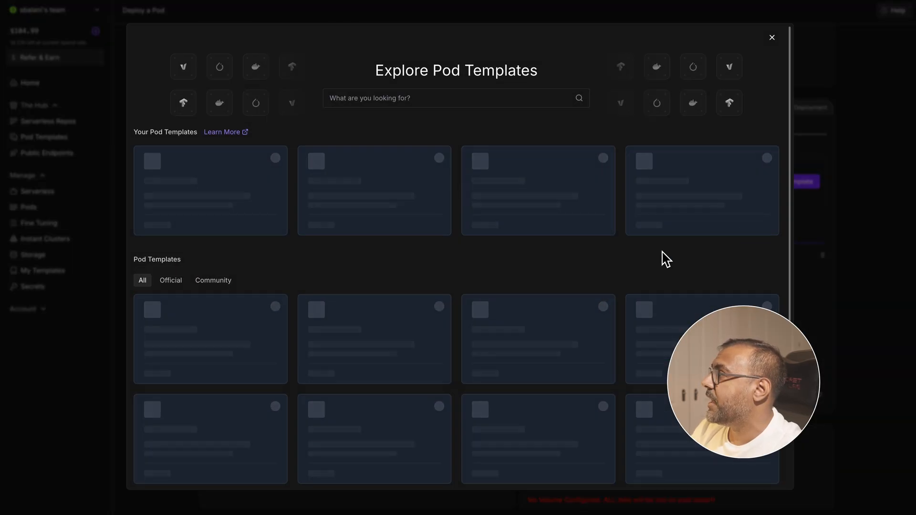
scroll(551, 352, "down", 15)
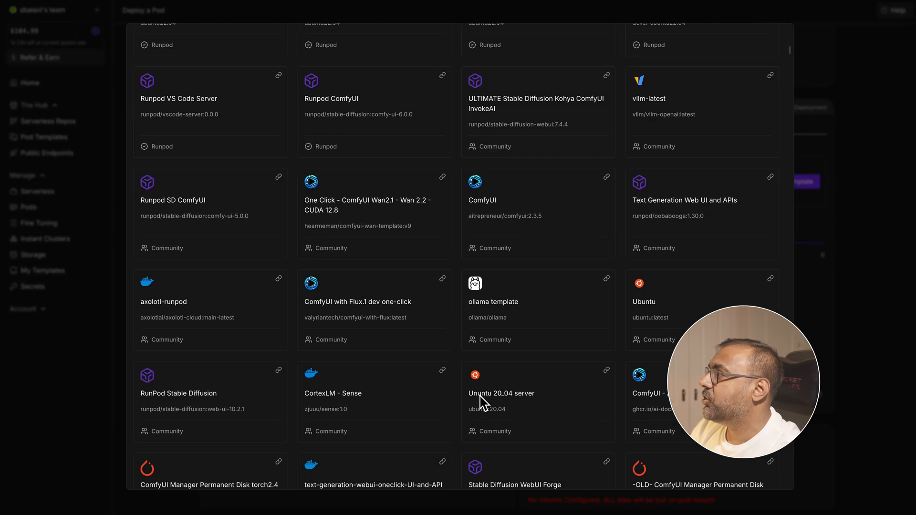
scroll(485, 388, "up", 8)
scroll(505, 353, "up", 11)
scroll(526, 331, "down", 10)
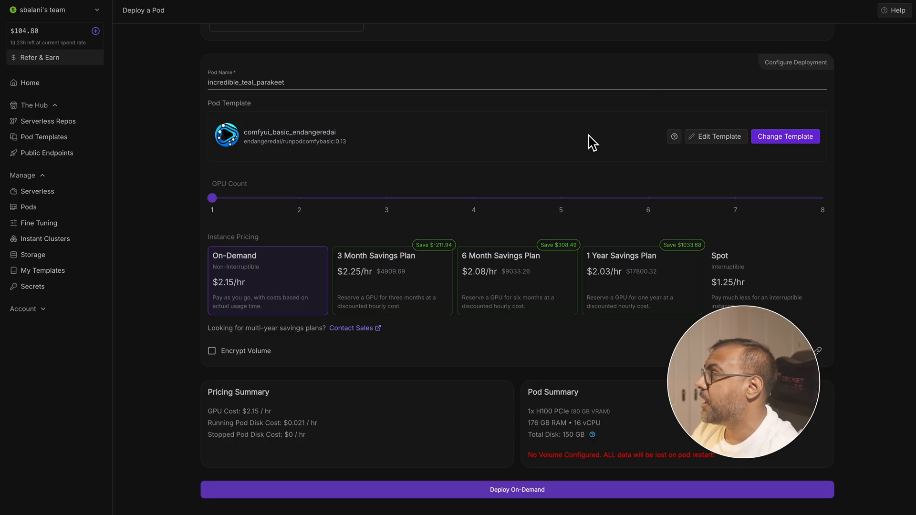
- Set the persistent volume disk to 400 GB in the pod template overrides
left_click(707, 146)
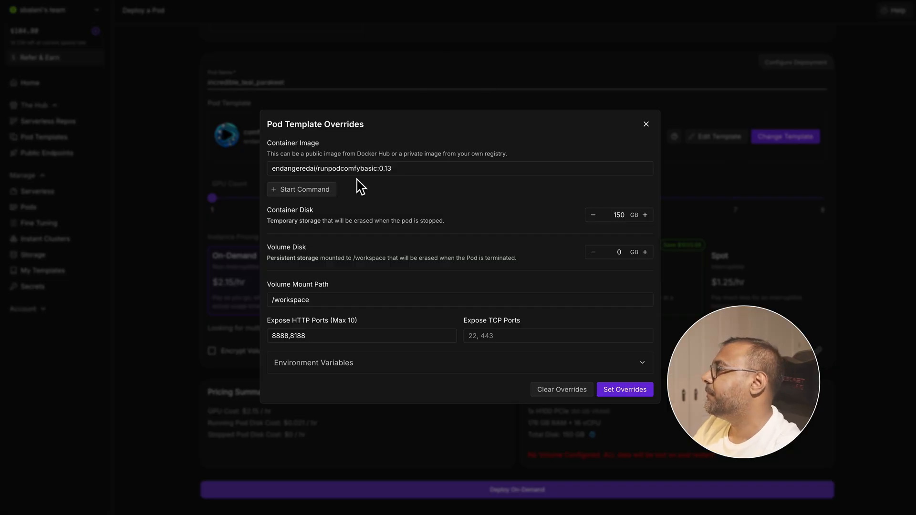
double_click(620, 253)
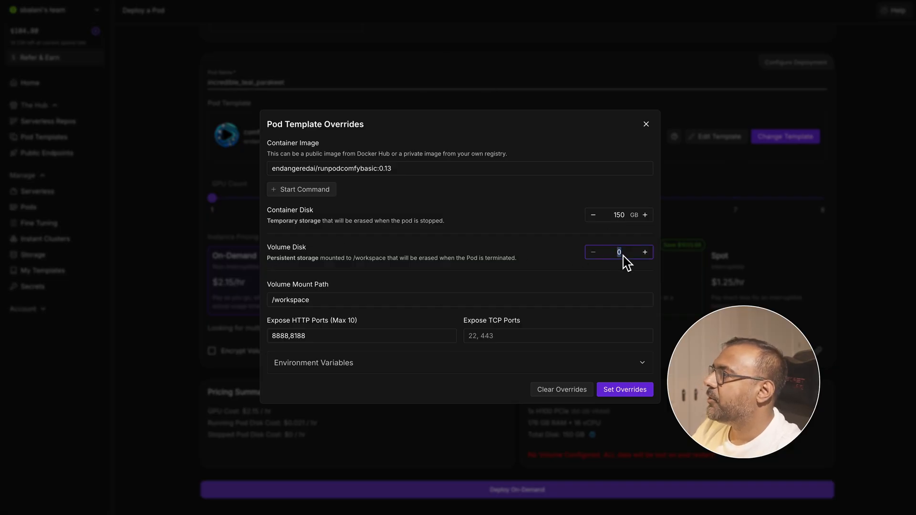
left_click(473, 206)
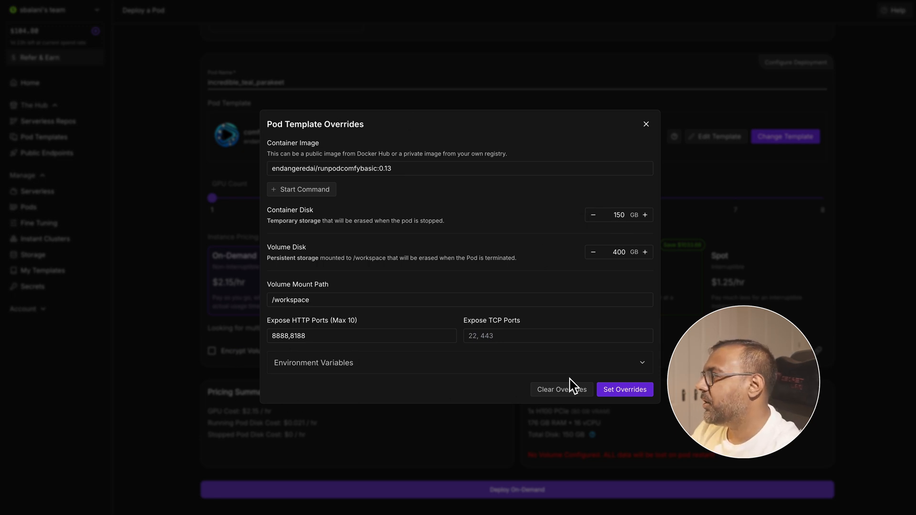
- Expand the environment variables in the template overrides and examine the available model install flags
left_click(640, 366)
scroll(454, 282, "down", 10)
scroll(420, 241, "down", 5)
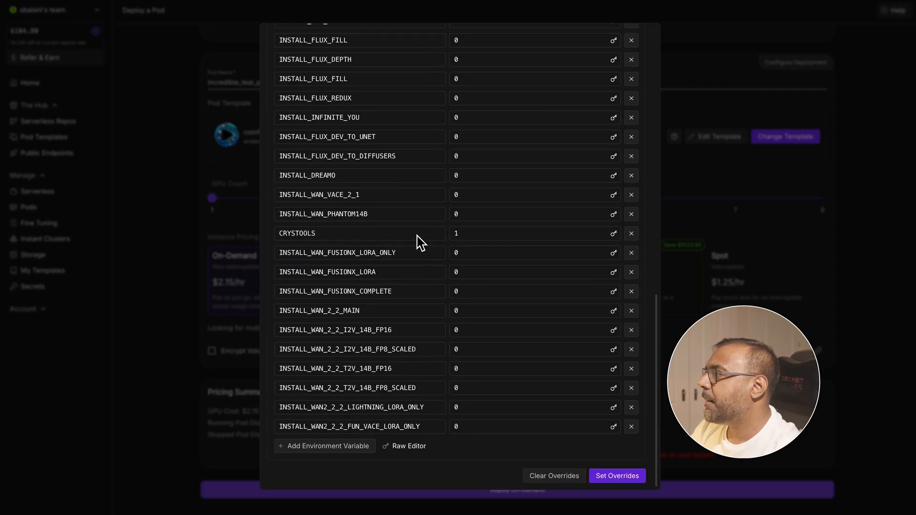
scroll(378, 272, "up", 6)
scroll(358, 253, "up", 1)
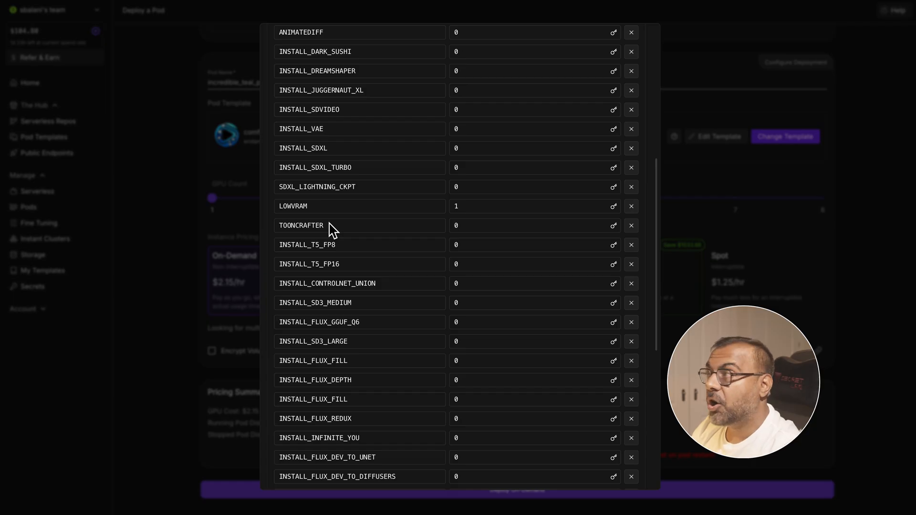
scroll(452, 234, "up", 5)
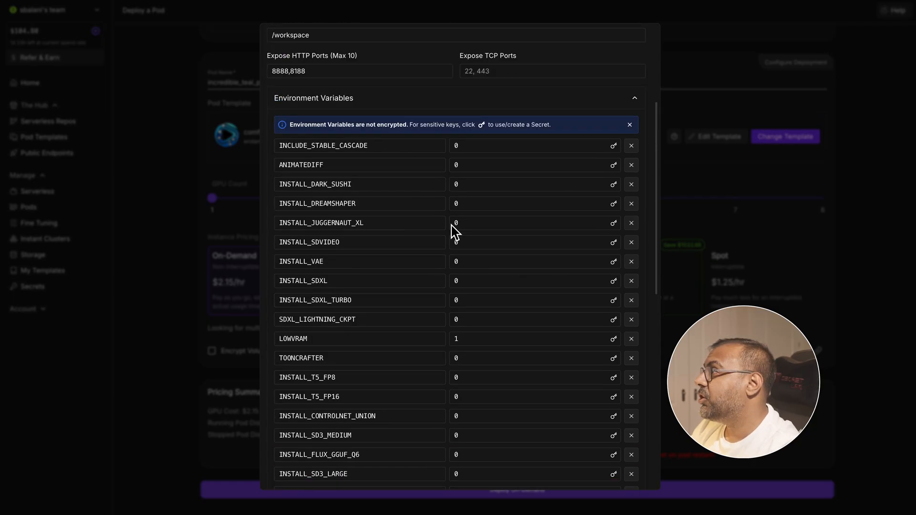
scroll(494, 195, "down", 8)
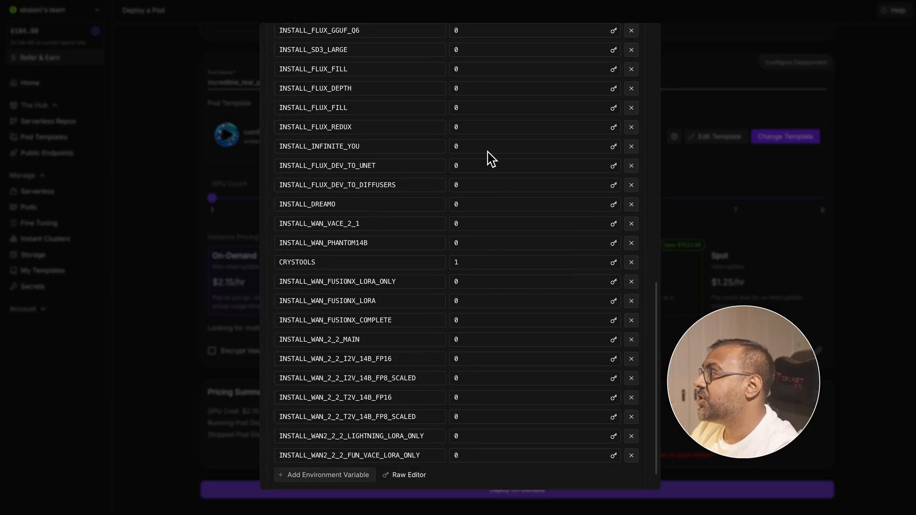
scroll(446, 458, "down", 1)
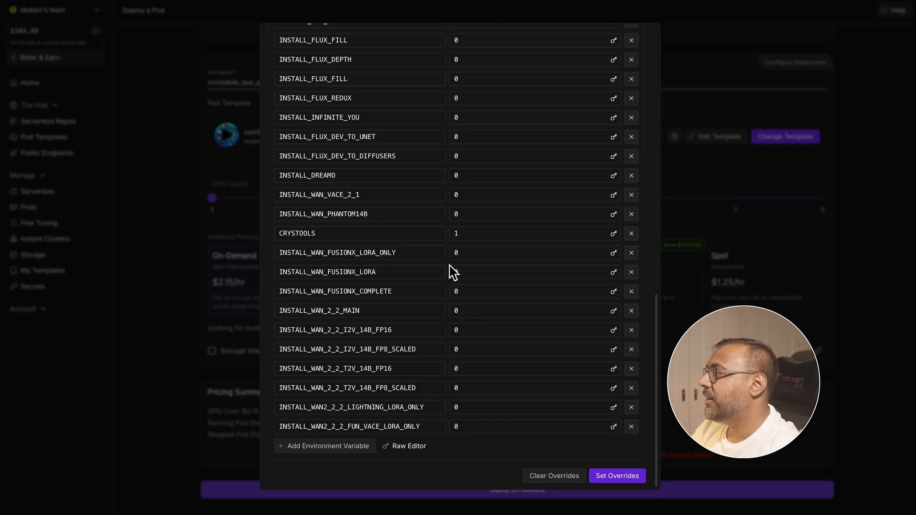
- Set the environment variables INSTALL_WAN_2_2_MAIN, INSTALL_WAN_2_2_I2V_14B_FP16 and INSTALL_WAN_2_2_T2V_14B_FP16 to 1
left_click(469, 313)
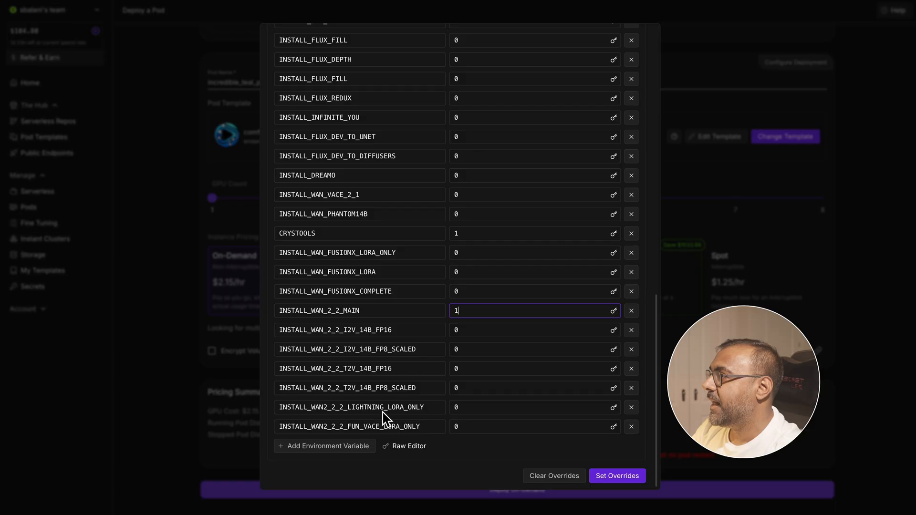
double_click(464, 330)
type("1")
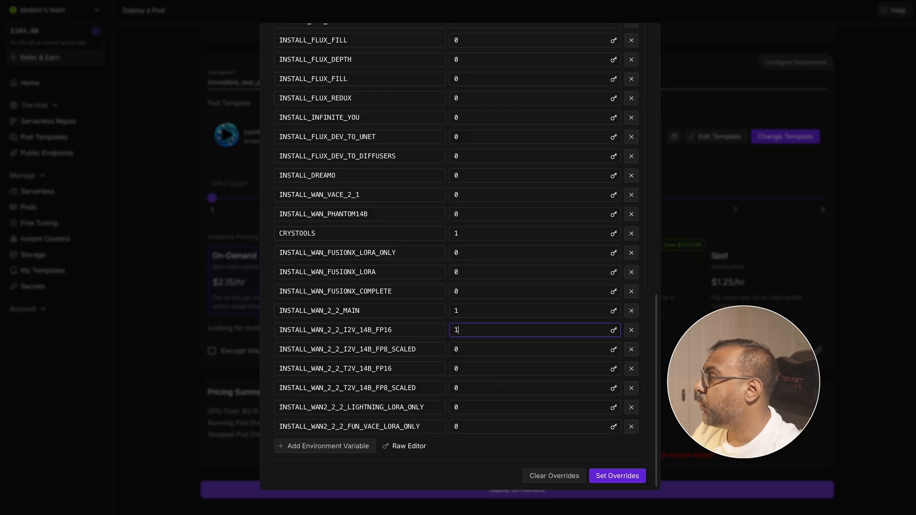
double_click(461, 369)
type("1")
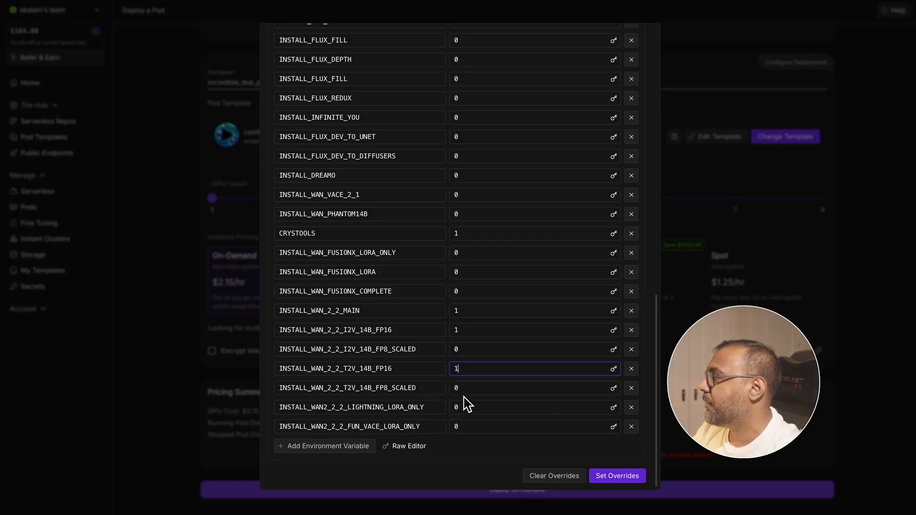
- Set INSTALL_WAN2_2_2_LIGHTNING_LORA_ONLY and INSTALL_WAN2_2_2_FUN_VACE_LORA_ONLY to 1 and apply the template overrides
double_click(469, 408)
type("1")
double_click(473, 428)
type("1")
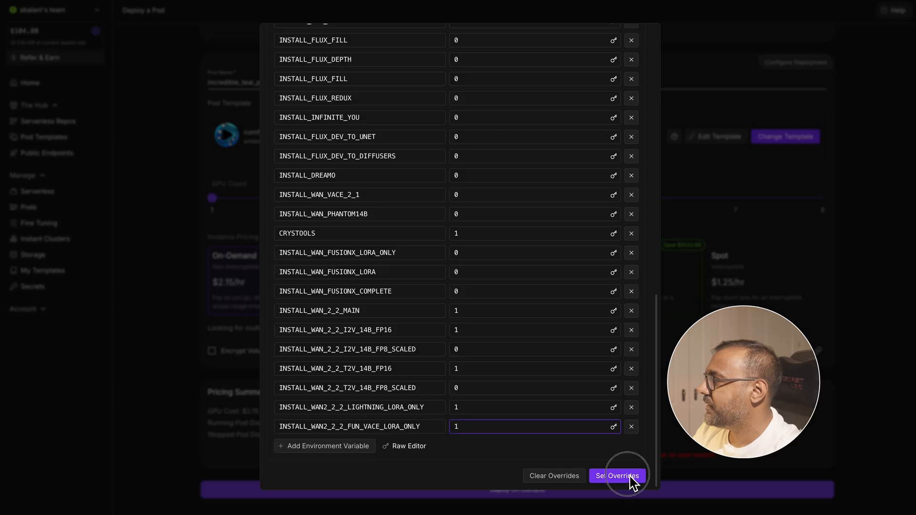
left_click(632, 480)
scroll(504, 420, "down", 1)
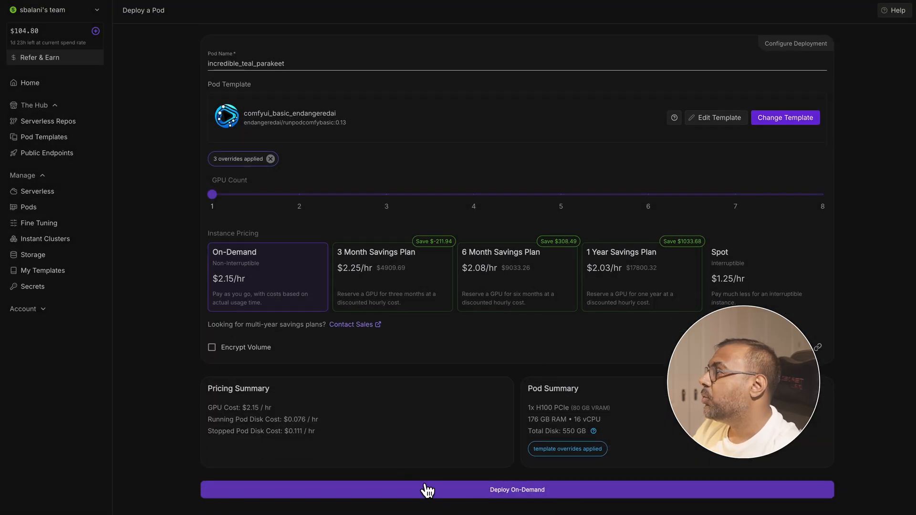
- Review the container logs and connection options of the running melodic_aqua_goldfish pod
left_click(49, 206)
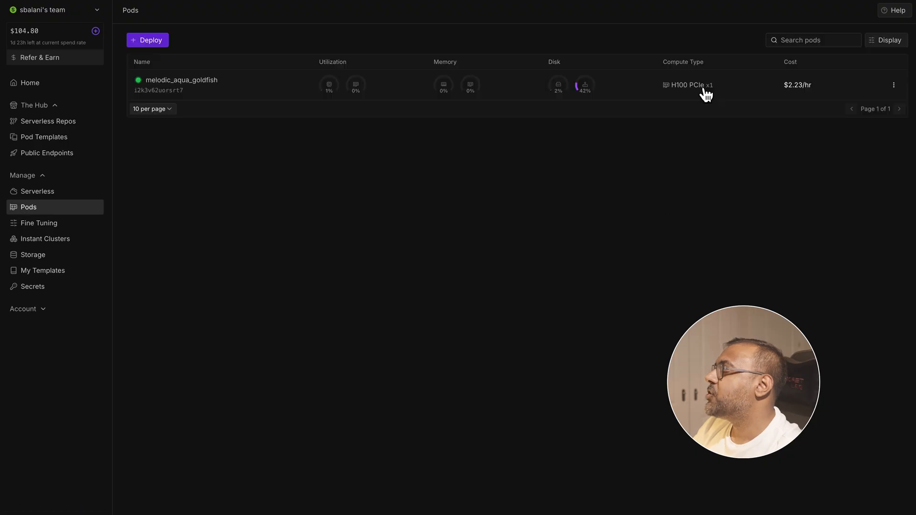
left_click(250, 84)
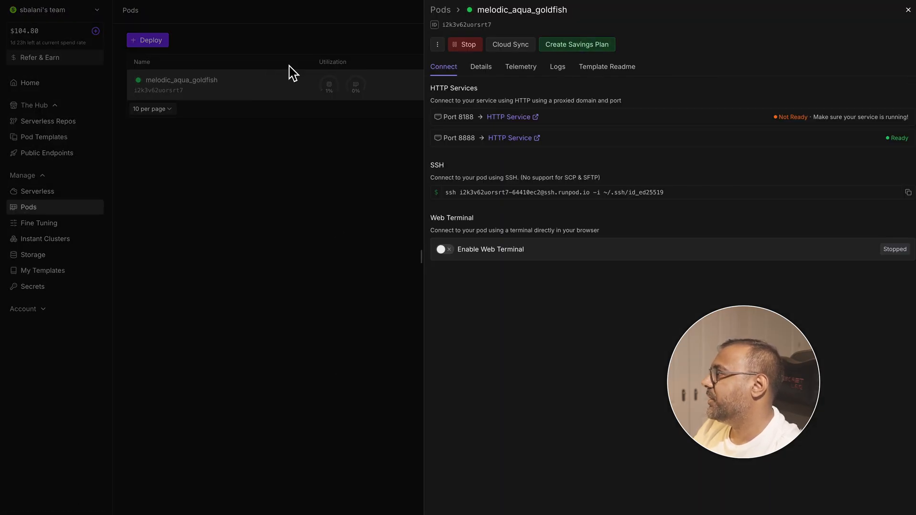
left_click(558, 66)
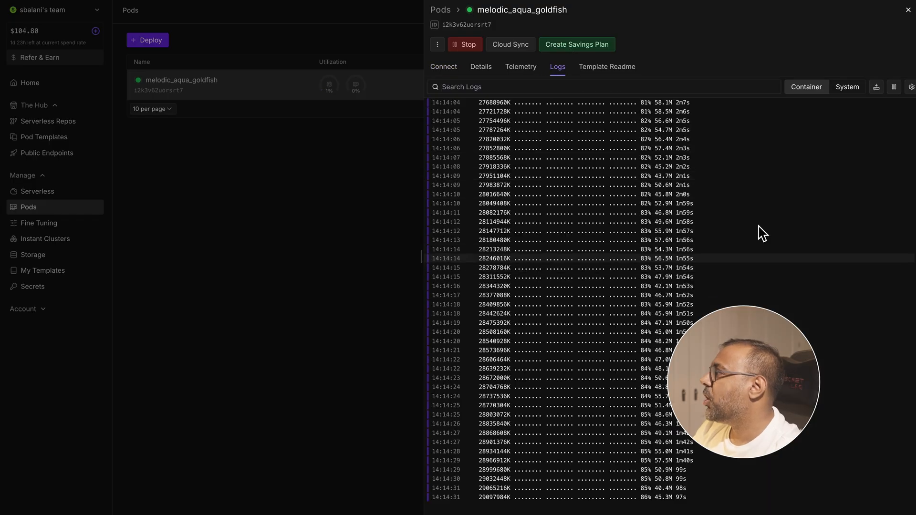
scroll(821, 382, "up", 20)
scroll(470, 252, "down", 20)
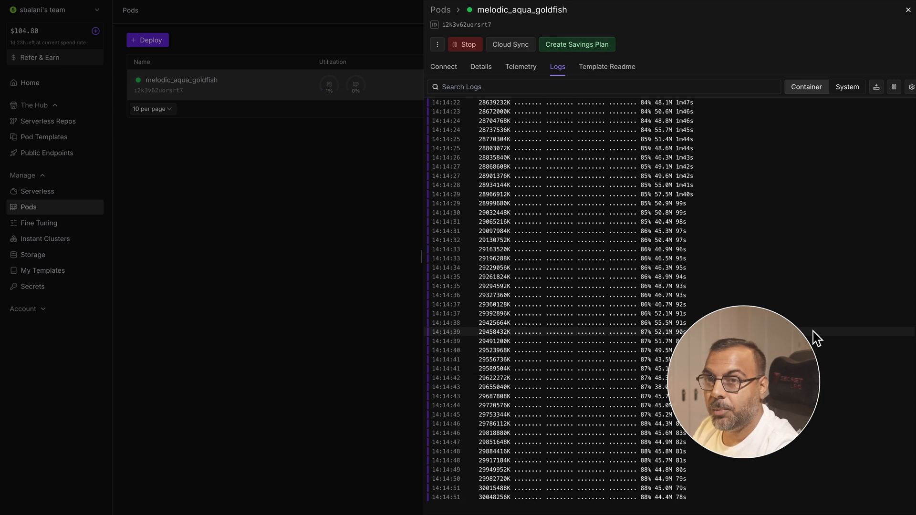
left_click(346, 305)
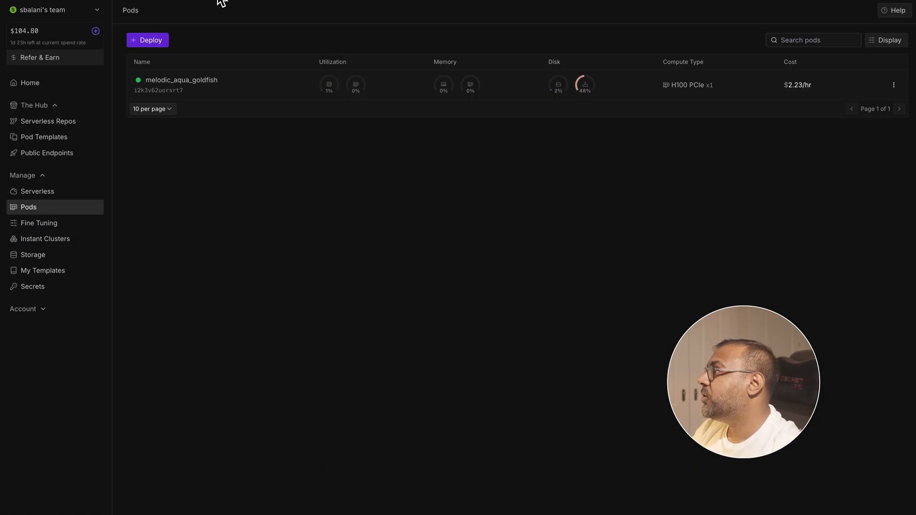
left_click(739, 82)
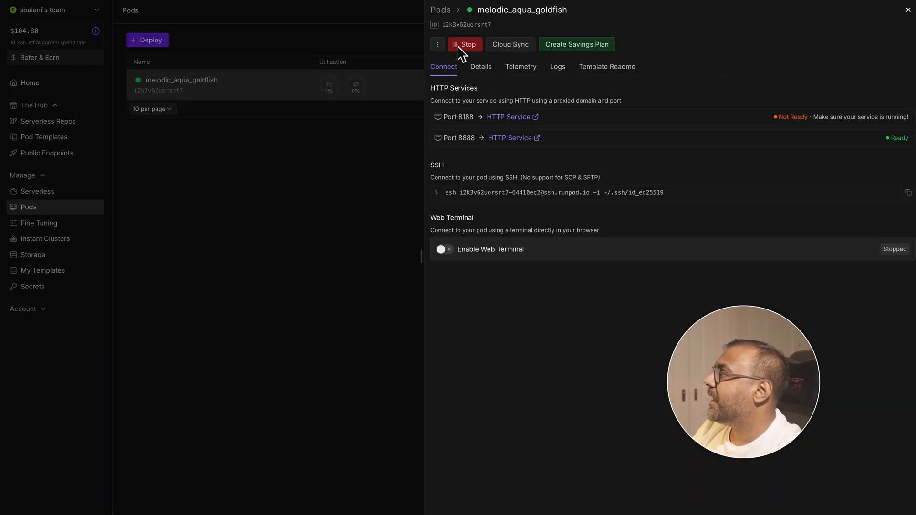
left_click(317, 148)
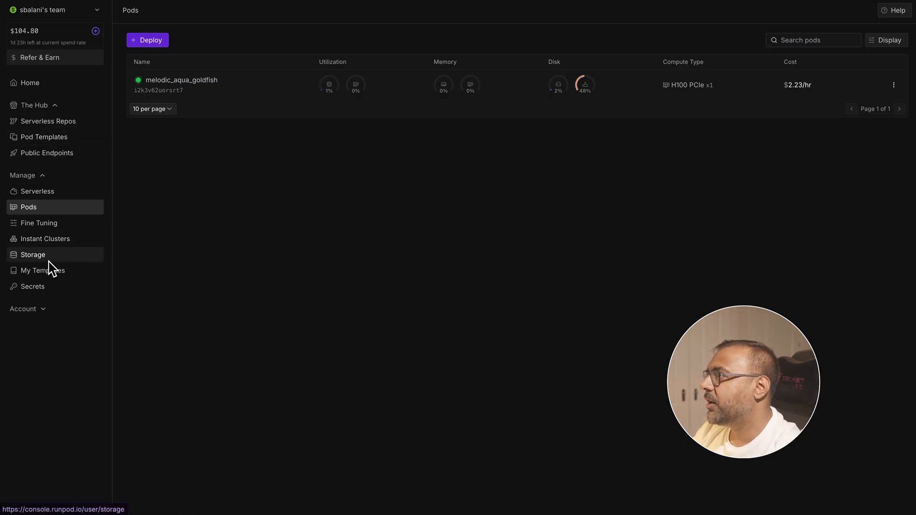
- Look through the team's own list of saved templates
left_click(32, 271)
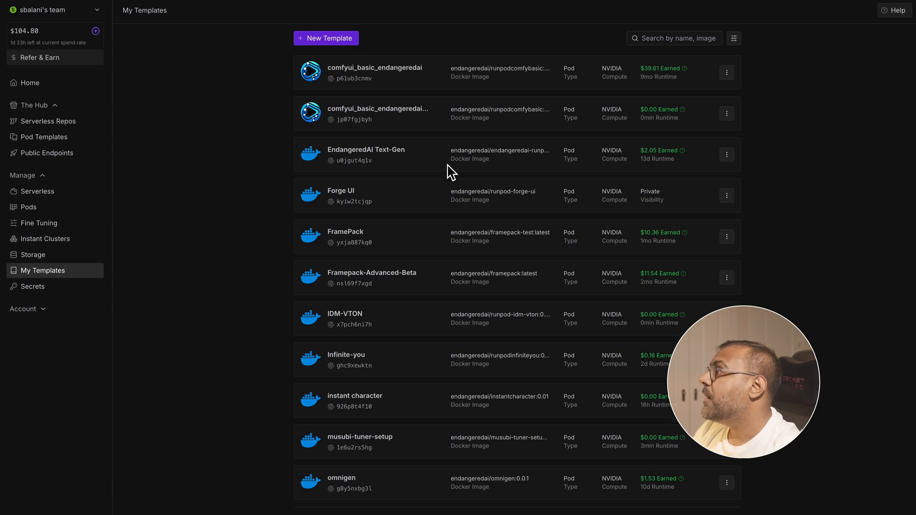
scroll(460, 144, "down", 2)
scroll(334, 125, "down", 1)
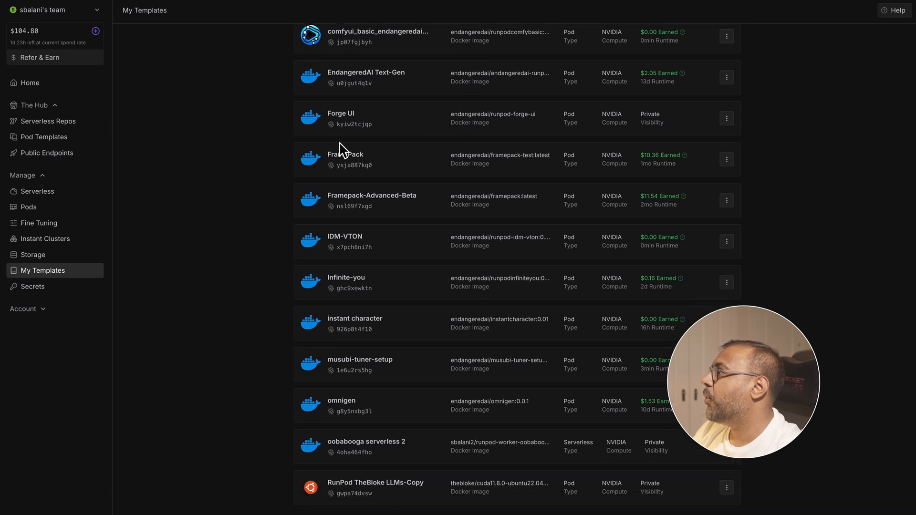
scroll(379, 282, "down", 3)
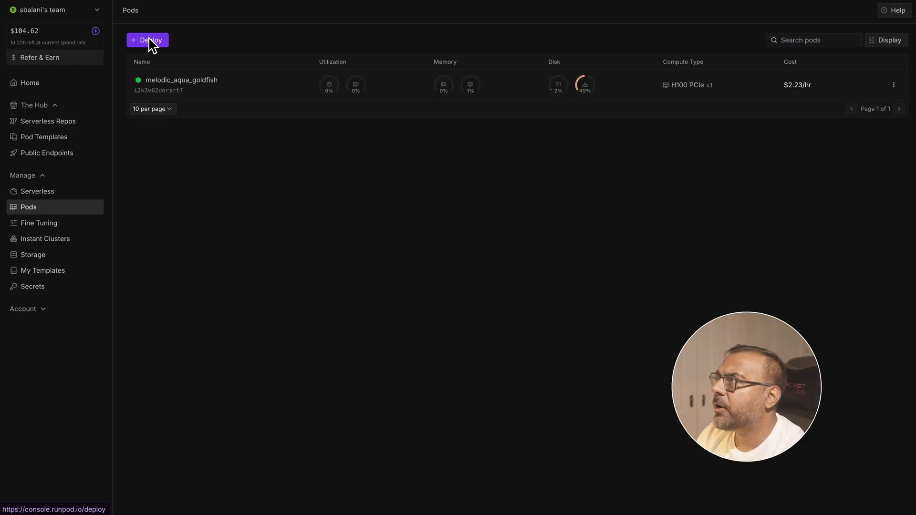
- Start a new pod deployment and examine its network volume option and the available GPUs
left_click(150, 40)
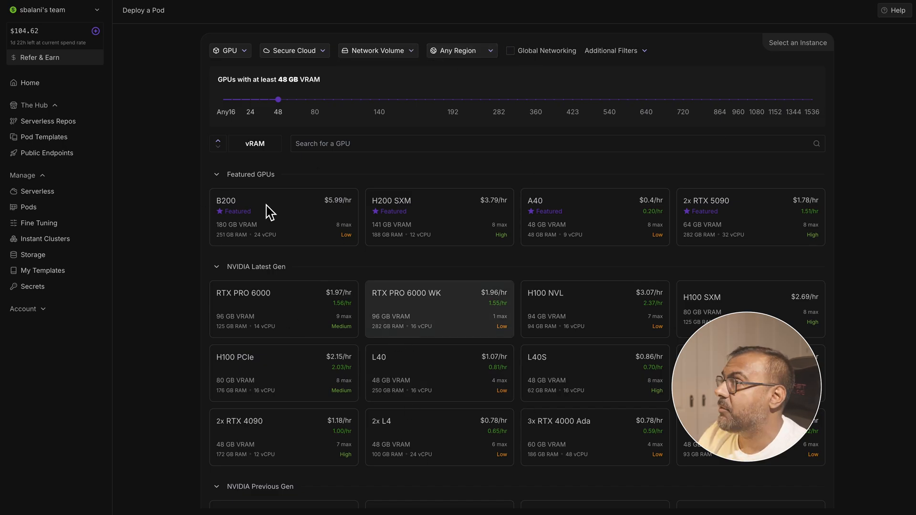
left_click(385, 52)
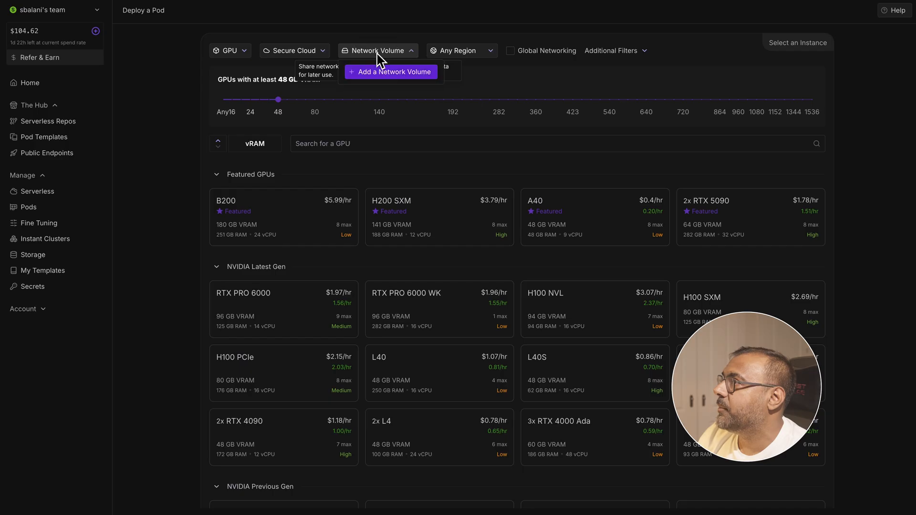
left_click(376, 75)
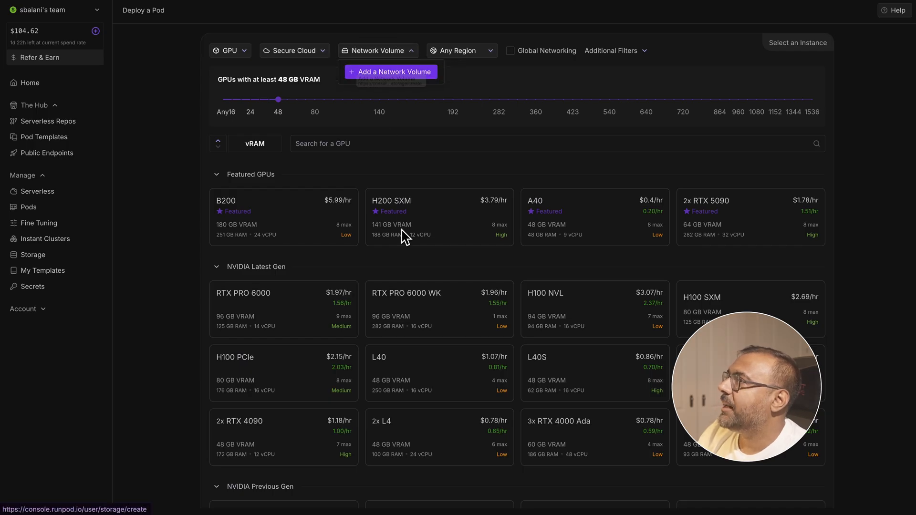
left_click(417, 71)
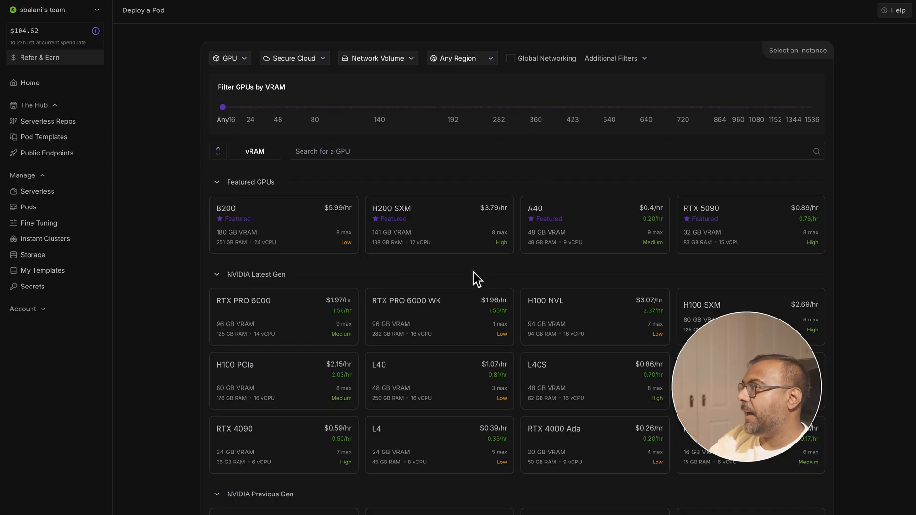
scroll(476, 278, "down", 3)
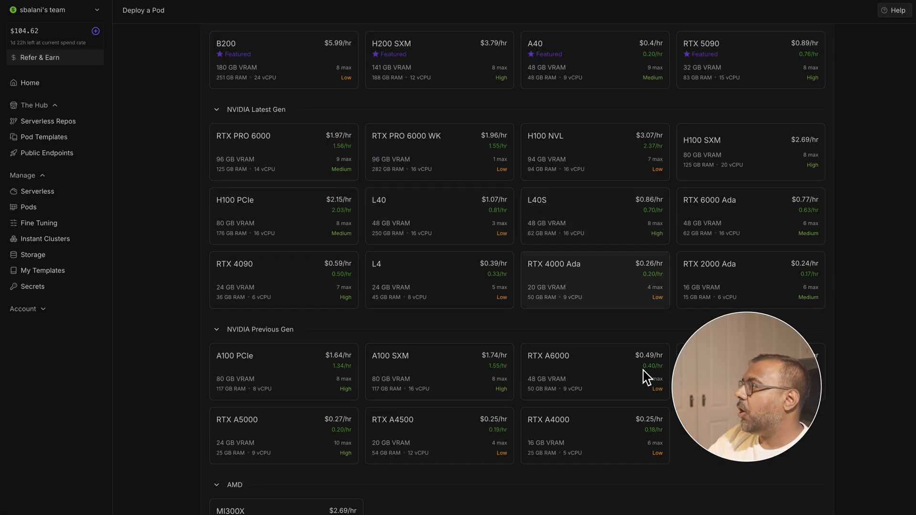
scroll(579, 372, "up", 3)
mouse_move(578, 374)
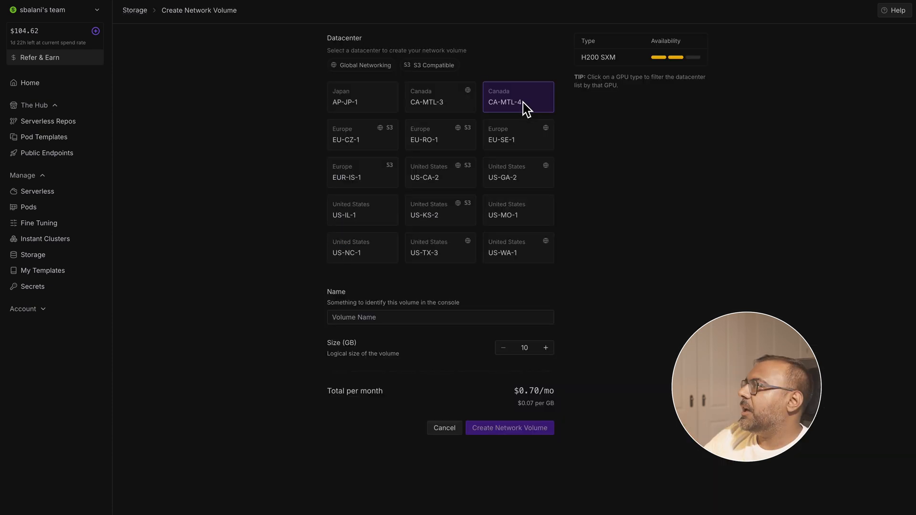
- Compare GPU availability across data centers for a new network volume and select EU-RO-1
left_click(506, 178)
left_click(430, 171)
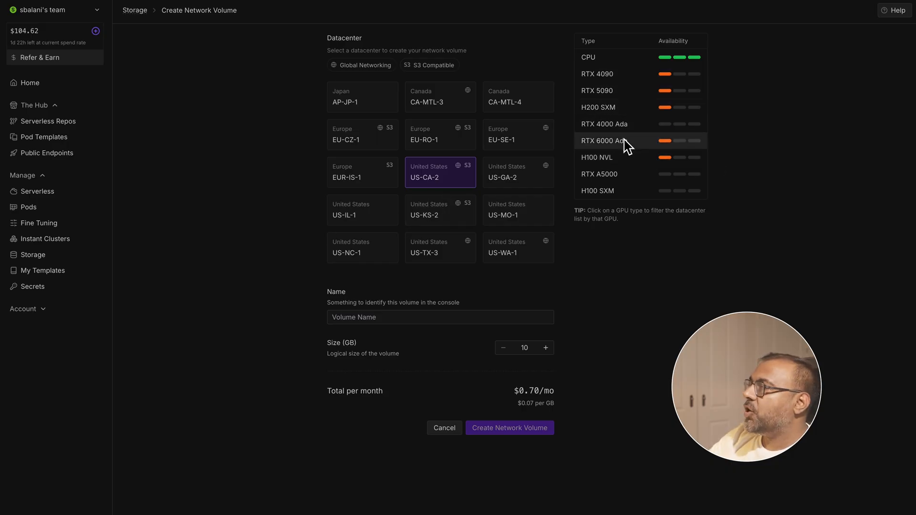
left_click(360, 183)
left_click(447, 183)
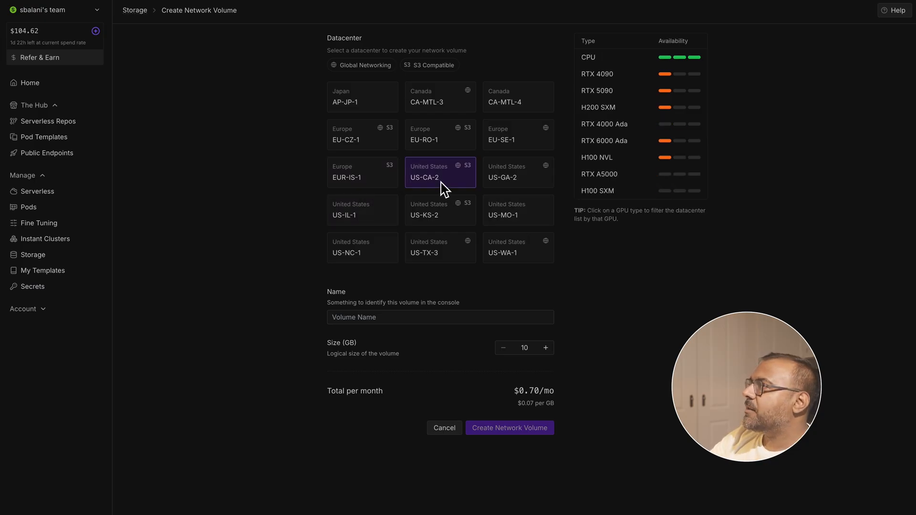
left_click(441, 144)
left_click(530, 172)
left_click(501, 144)
left_click(447, 142)
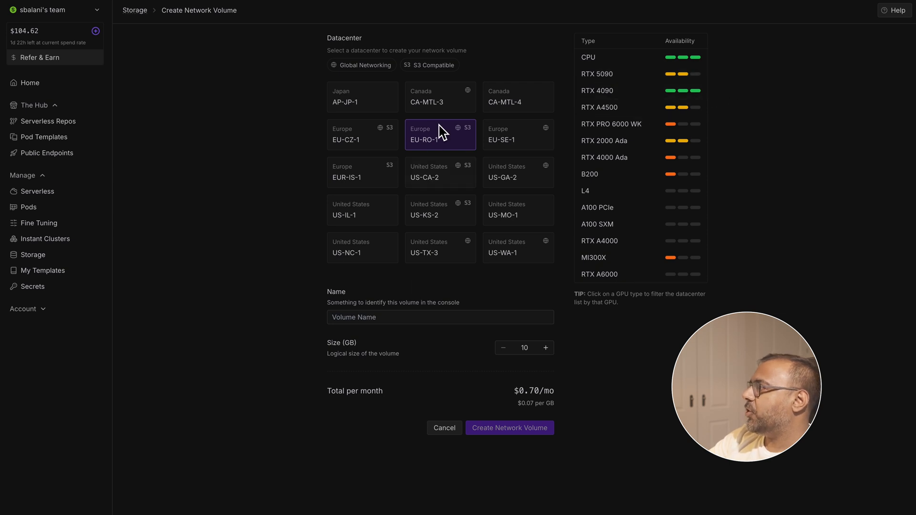
- Name the network volume Volume 1, set its size to 250 GB and create it
left_click(390, 318)
type("Volume 1")
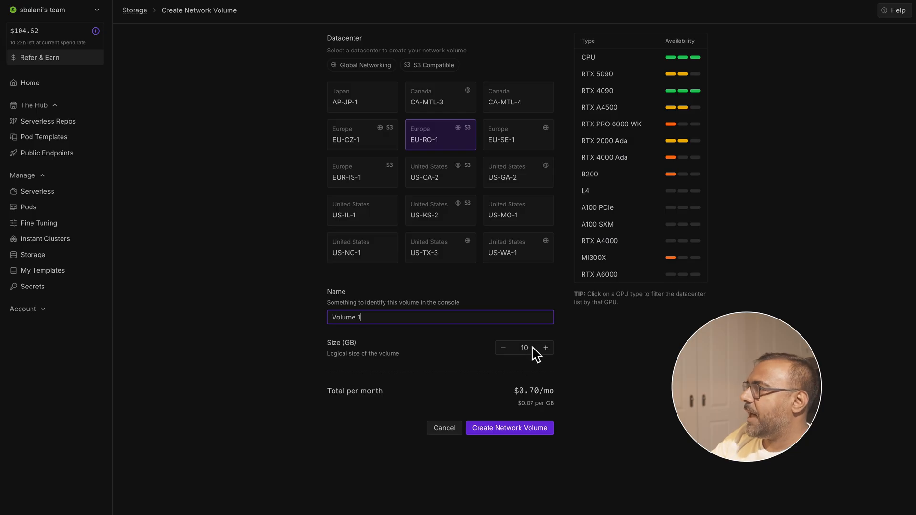
left_click(525, 348)
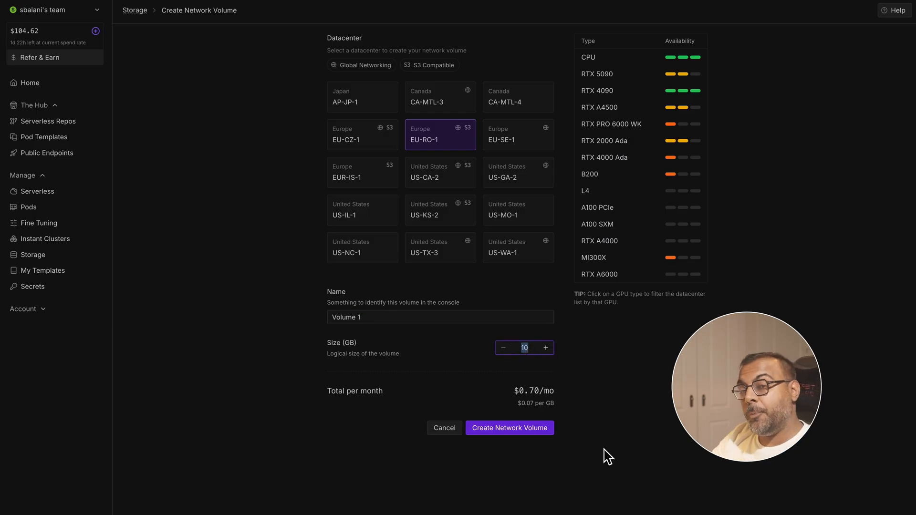
type("250")
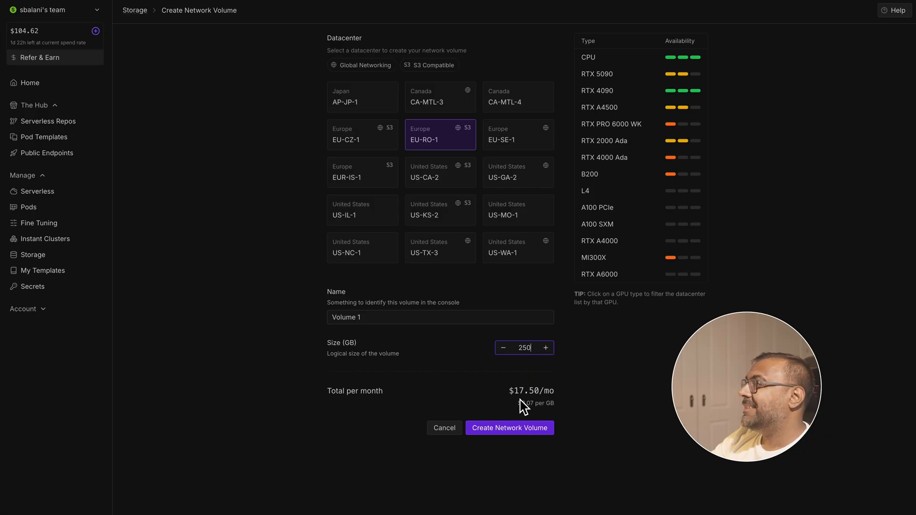
left_click(544, 425)
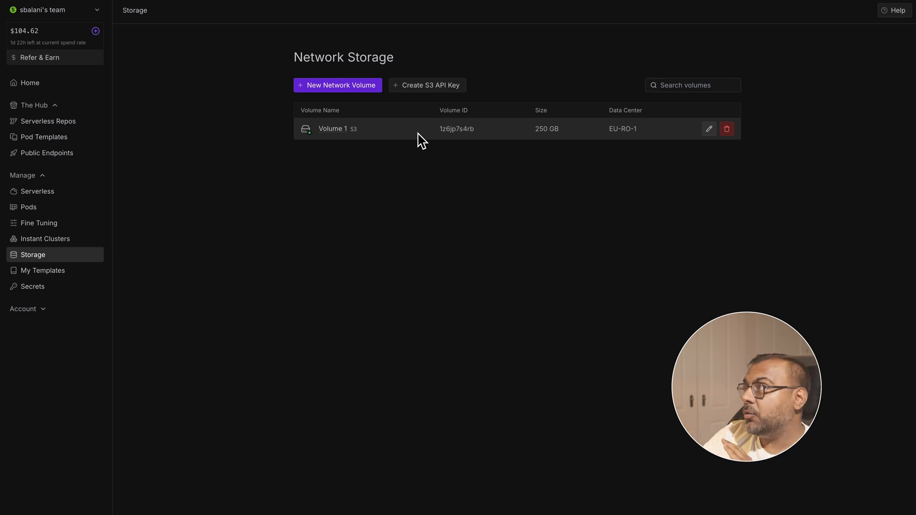
- Open the details of Volume 1 and start a pod deployment with that volume attached
left_click(523, 135)
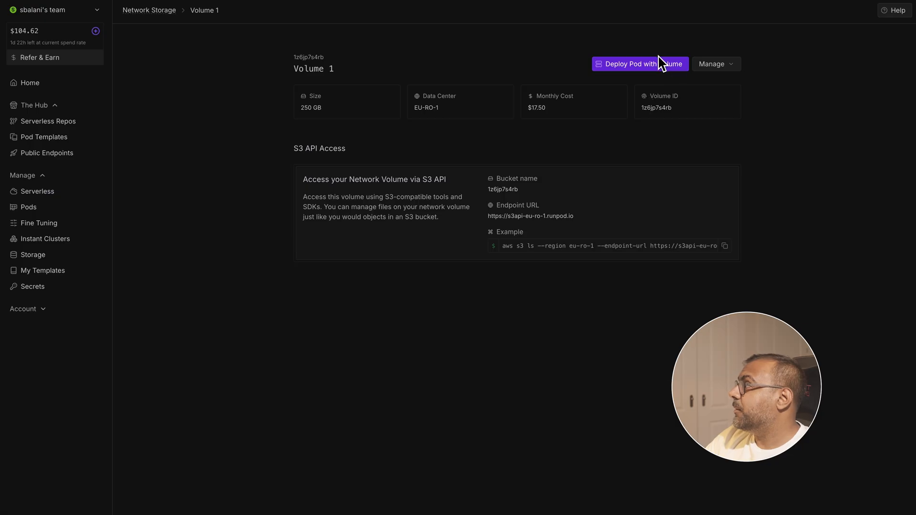
left_click(650, 68)
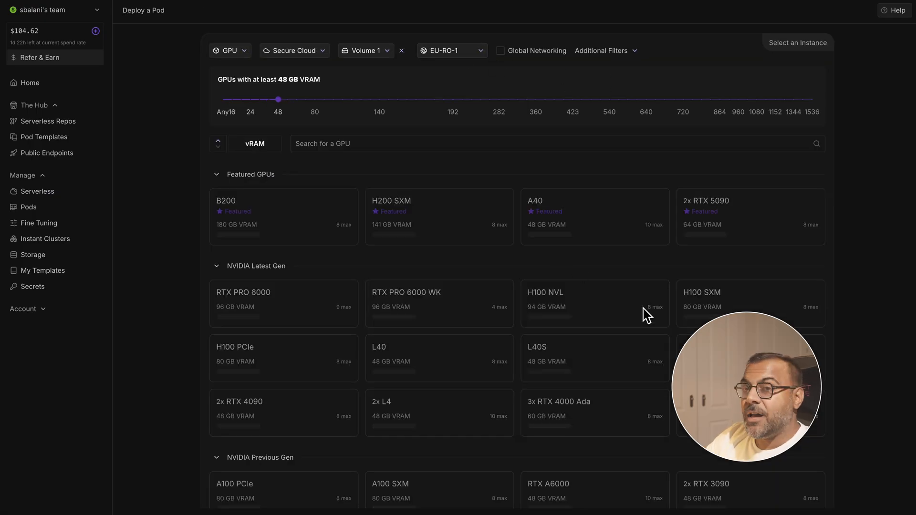
- Lower the minimum VRAM filter, choose one RTX 4090 and deploy the pod on-demand with Volume 1 attached
scroll(644, 313, "down", 5)
scroll(565, 196, "up", 5)
scroll(511, 282, "down", 5)
scroll(280, 92, "up", 5)
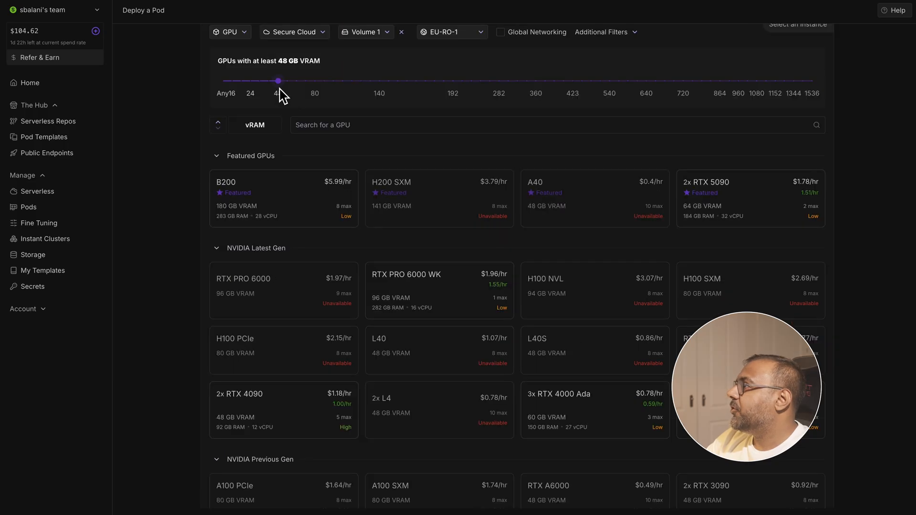
left_click(281, 82)
left_click(288, 414)
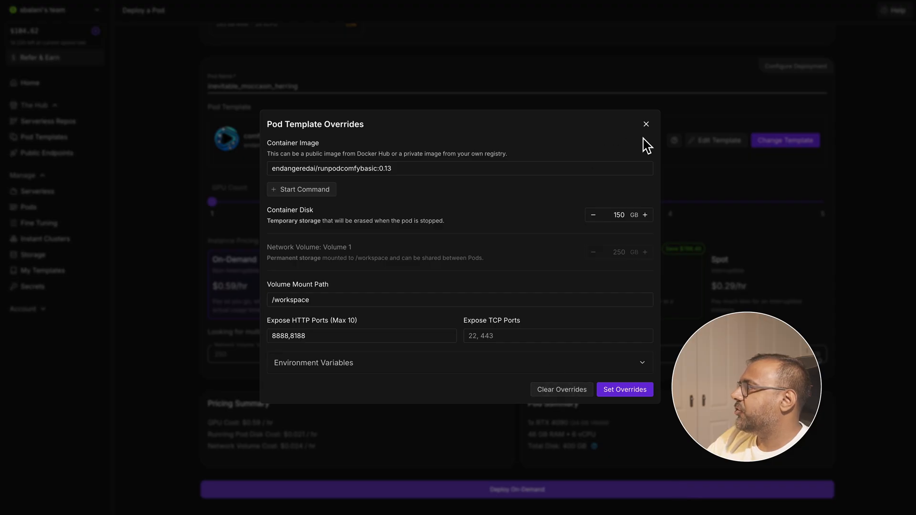
left_click(646, 125)
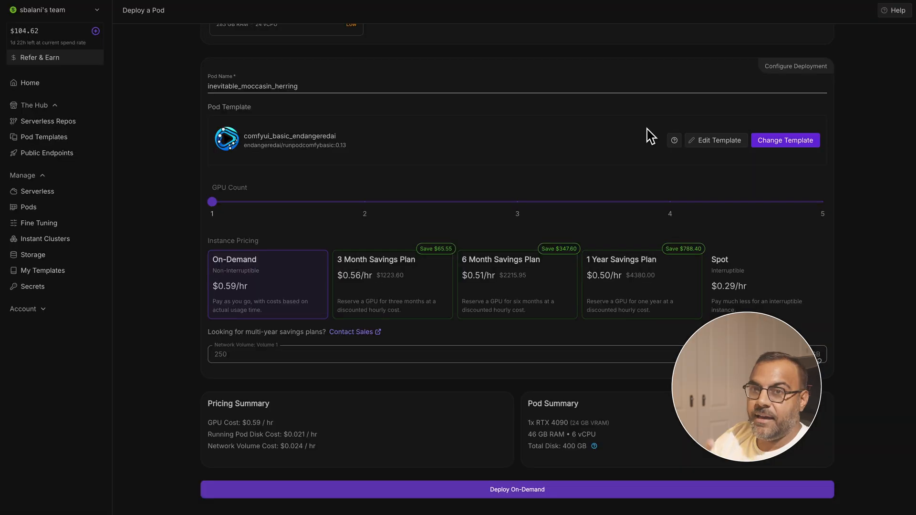
left_click(457, 492)
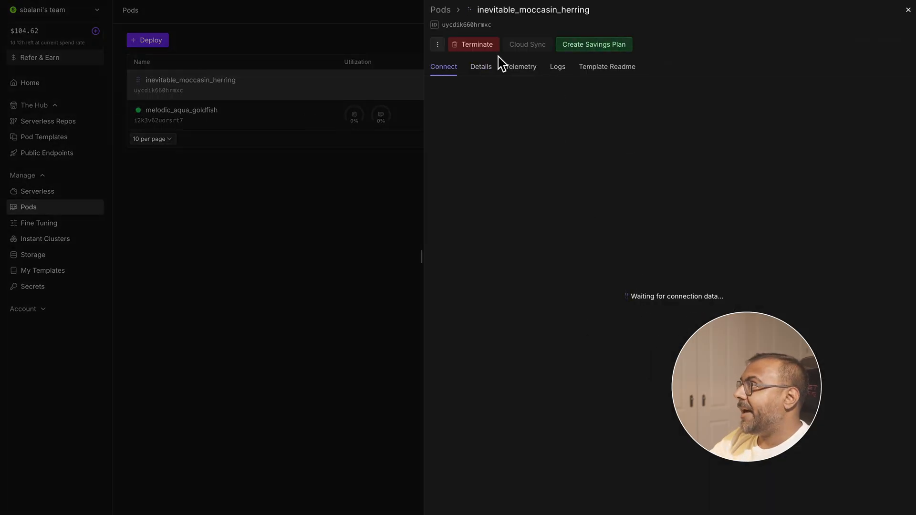
- Terminate the newly deployed inevitable_moccasin_herring pod and open the network storage list
left_click(473, 49)
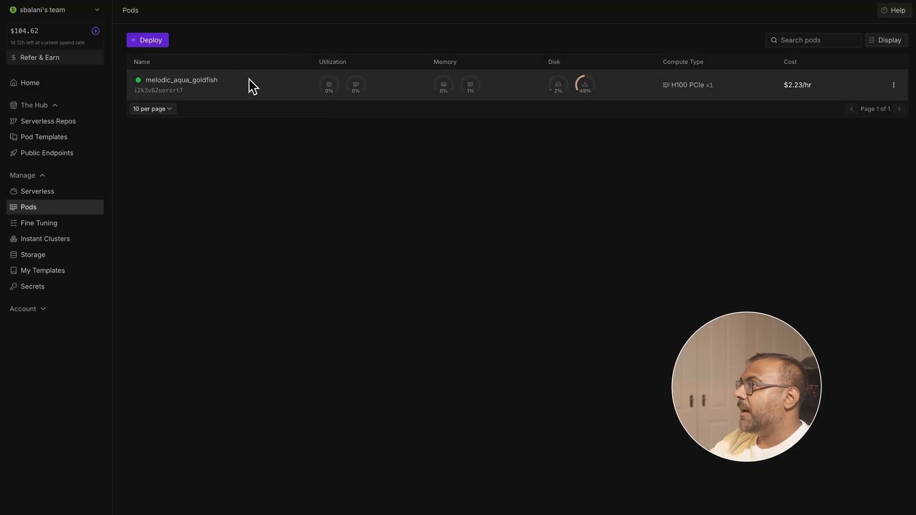
left_click(33, 255)
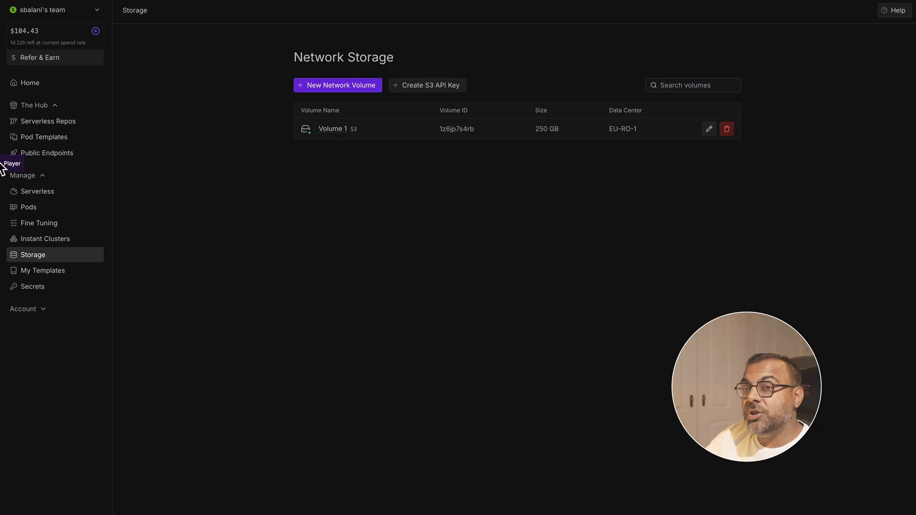
- Look through the Serverless, Fine Tuning and Instant Clusters pages and return to the pod list
left_click(37, 194)
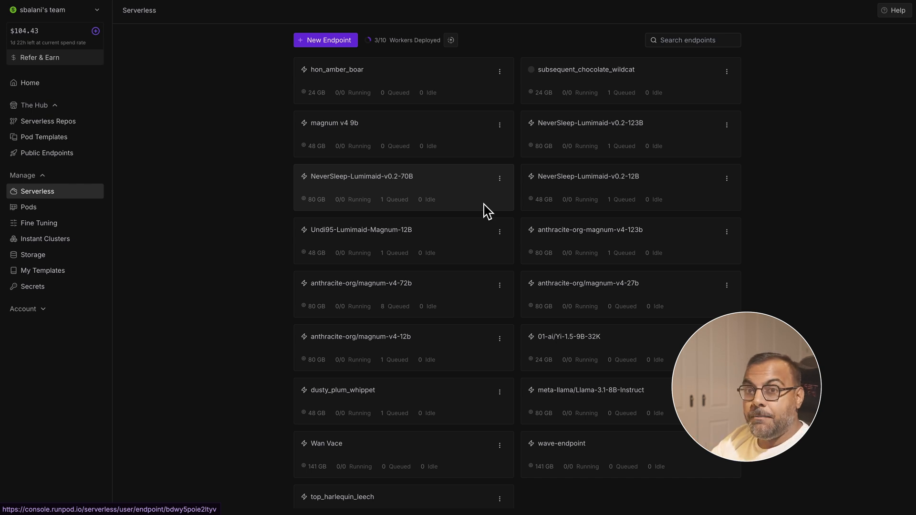
left_click(40, 225)
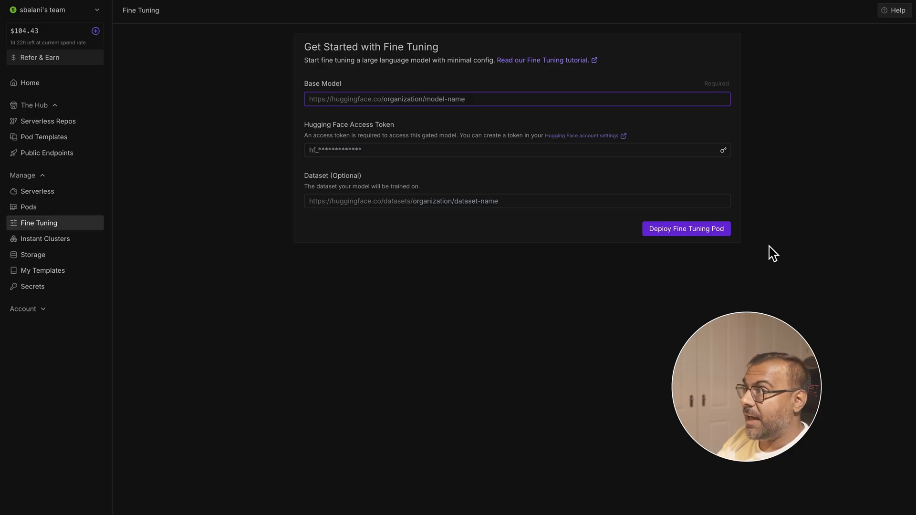
left_click(46, 238)
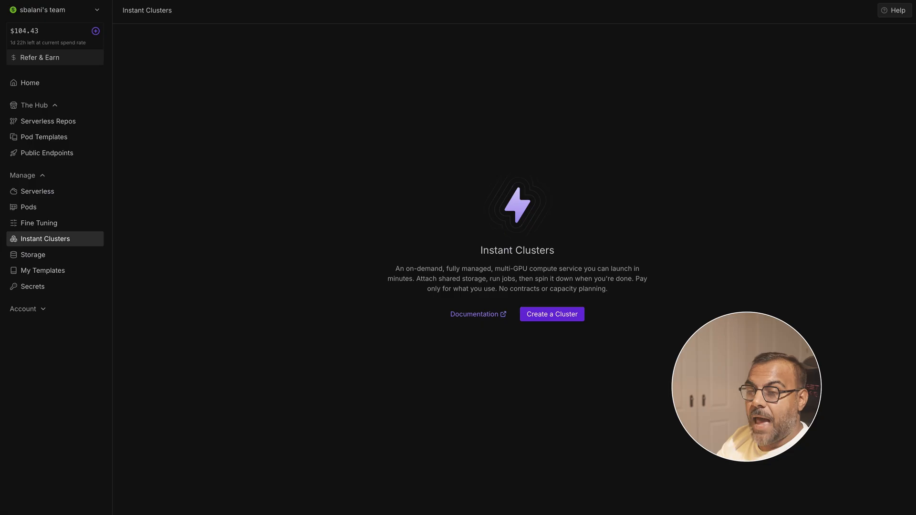
left_click(29, 206)
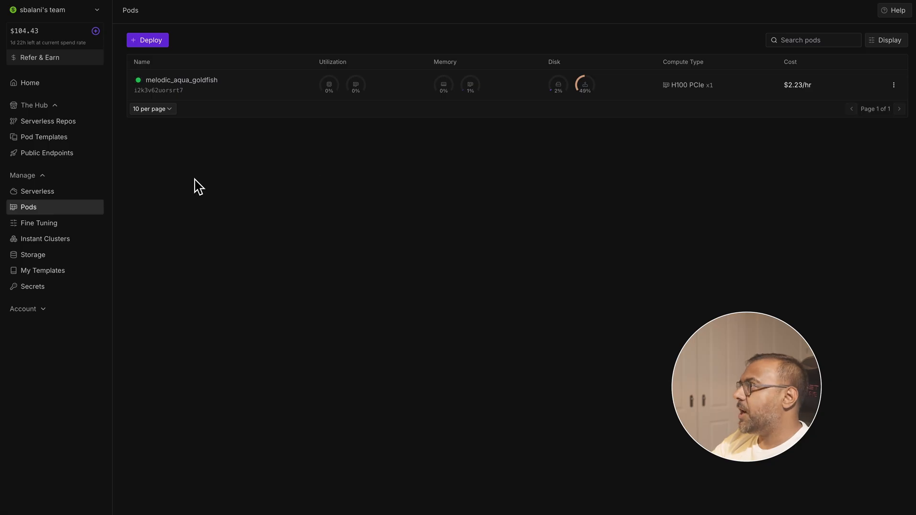
- Open the melodic_aqua_goldfish pod, switch to its JupyterLab and examine the ComfyUI/models/vae folder
left_click(274, 97)
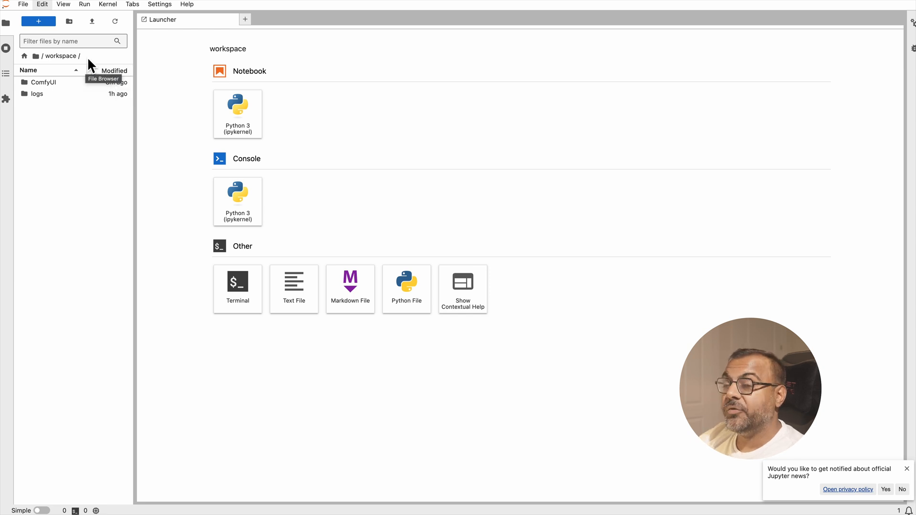
double_click(43, 83)
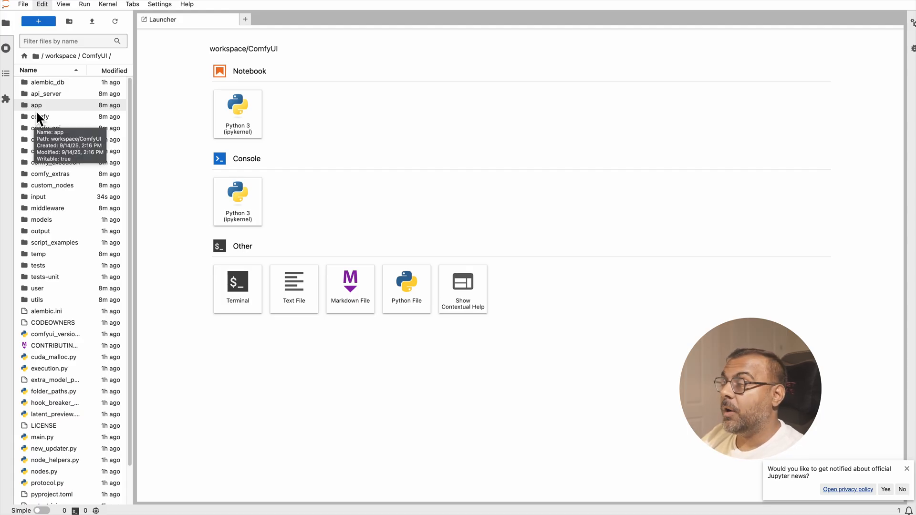
left_click(42, 219)
double_click(41, 219)
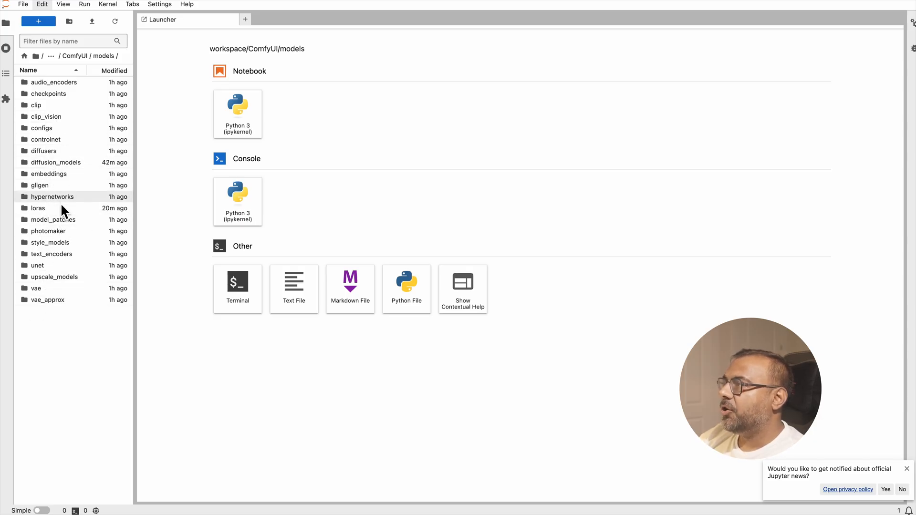
left_click(47, 287)
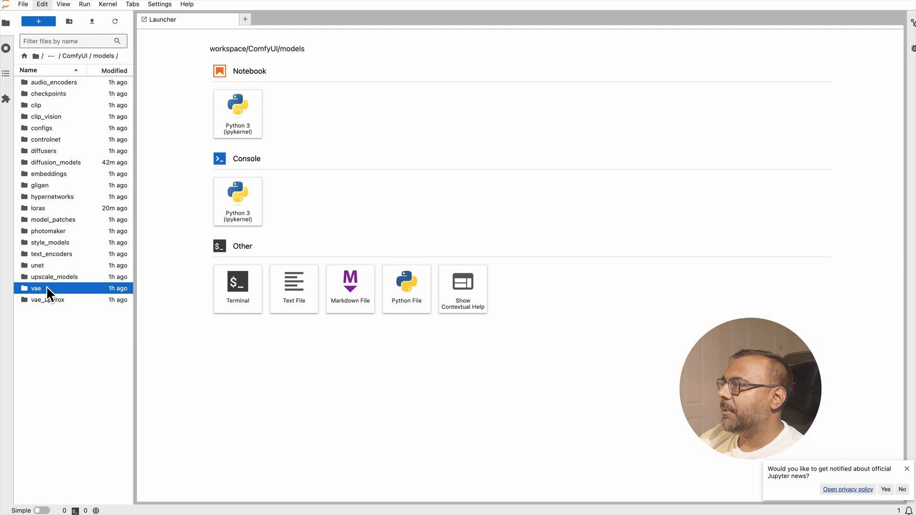
double_click(50, 289)
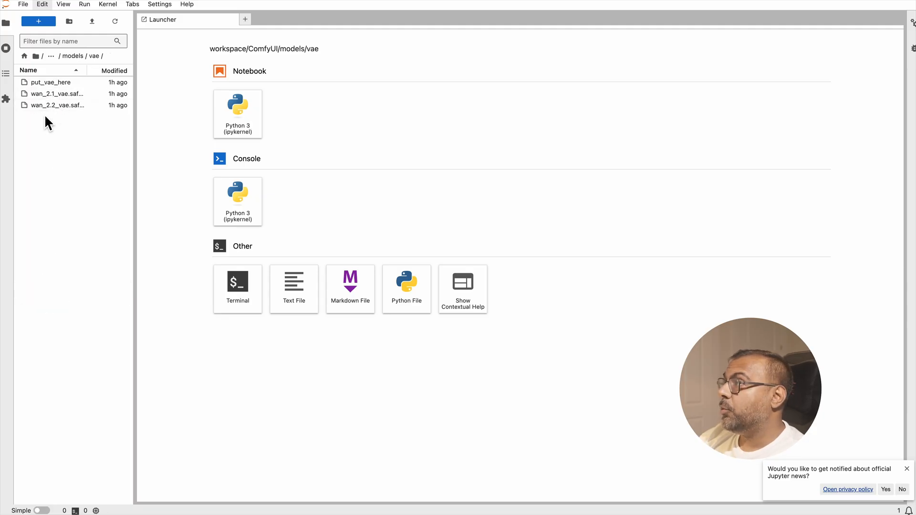
- View ComfyUI's custom_nodes folder, then return to the workspace folder and open a terminal there
left_click(73, 56)
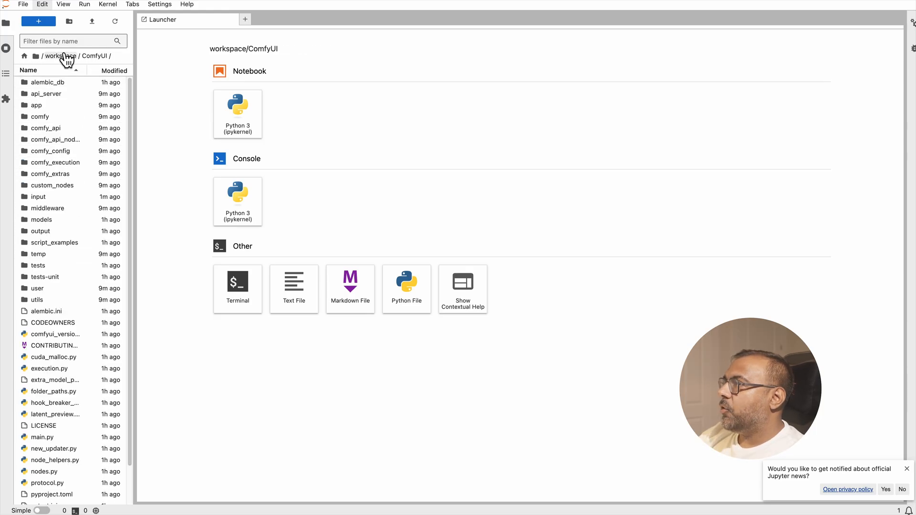
left_click(64, 56)
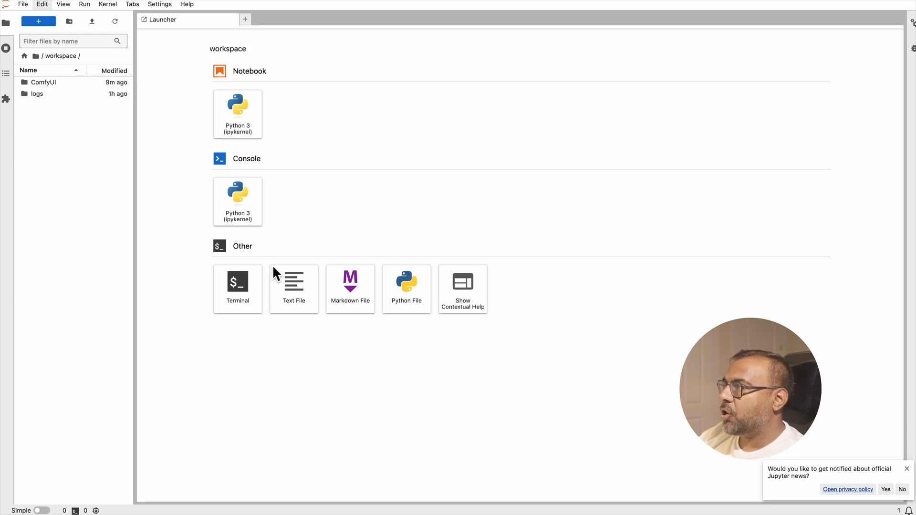
left_click(241, 290)
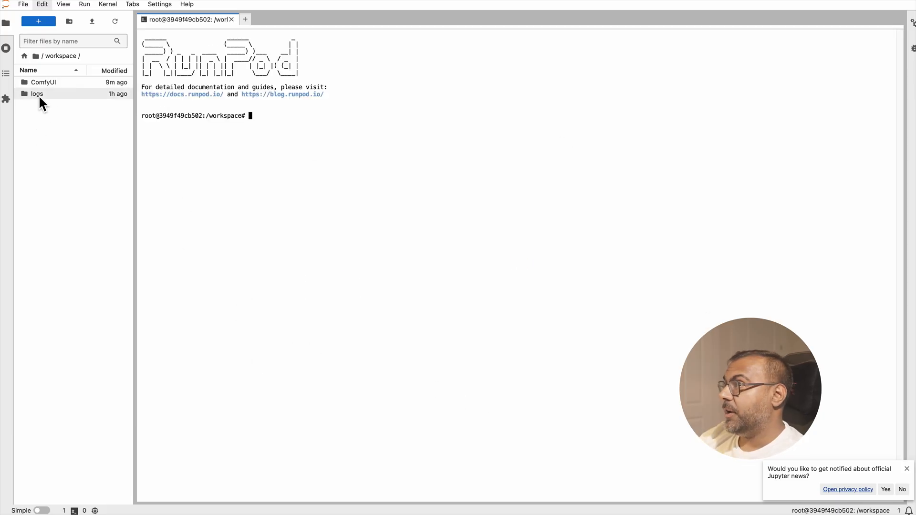
- Go to the ComfyUI/models/loras folder and open a second terminal in it
double_click(50, 82)
double_click(42, 220)
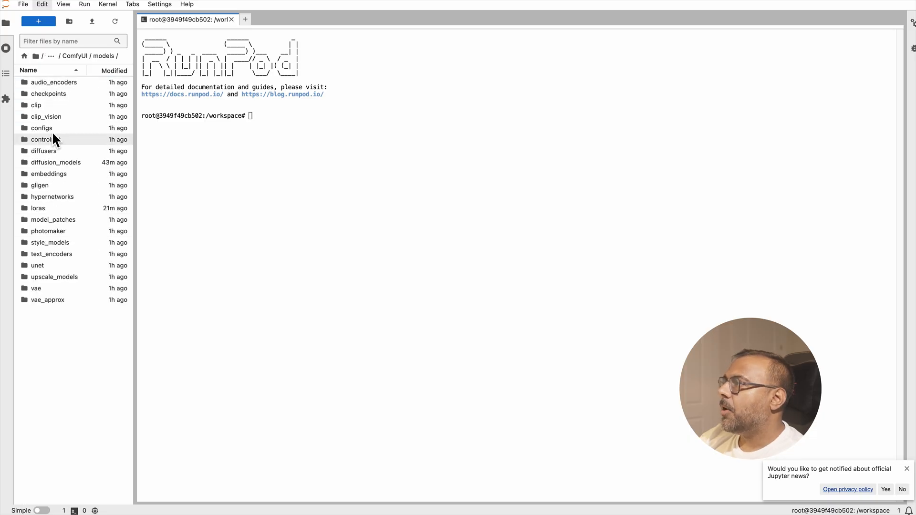
double_click(42, 209)
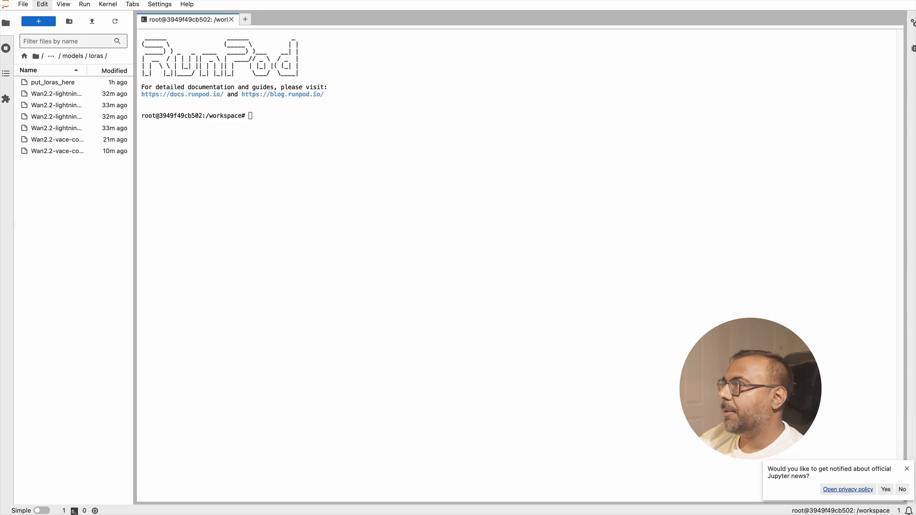
left_click(246, 20)
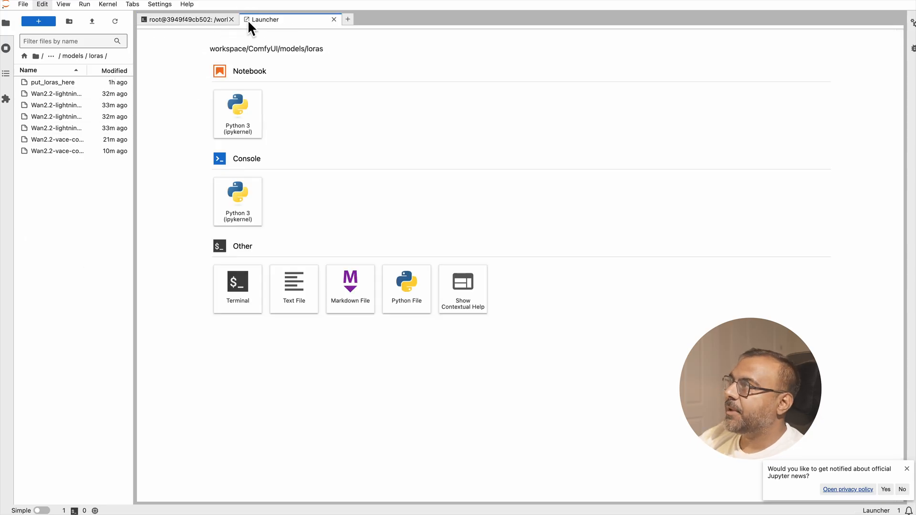
left_click(239, 309)
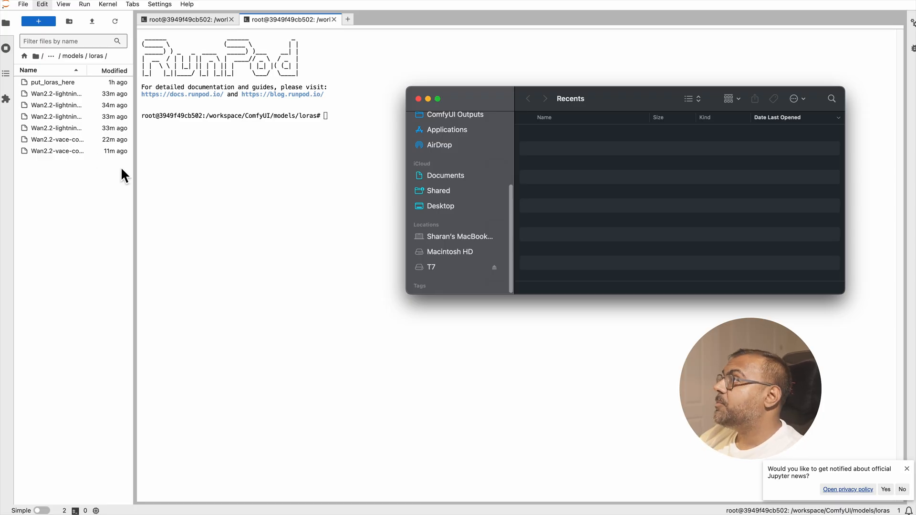
- Compose a wget command in the loras terminal using the download link of low_noise_model.safetensors from Hugging Face's Wan2.2-Lightning repository
left_click(215, 224)
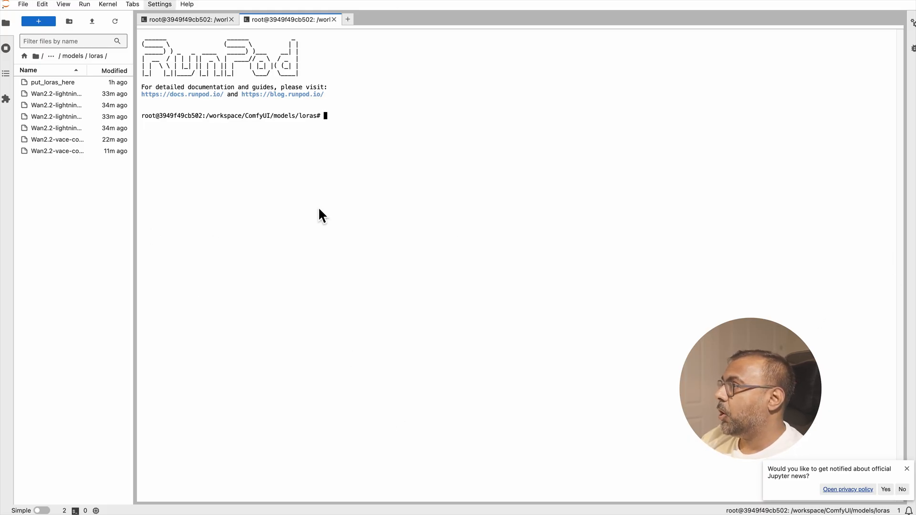
type("w")
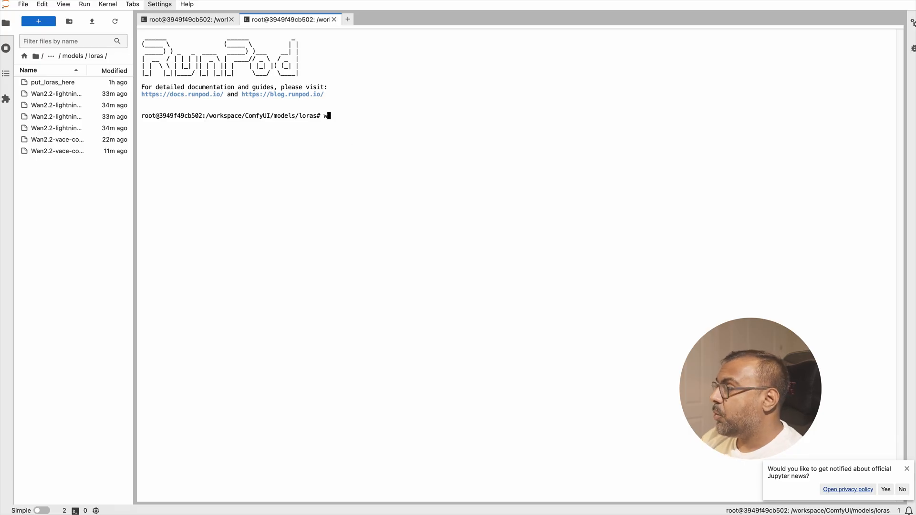
type("get")
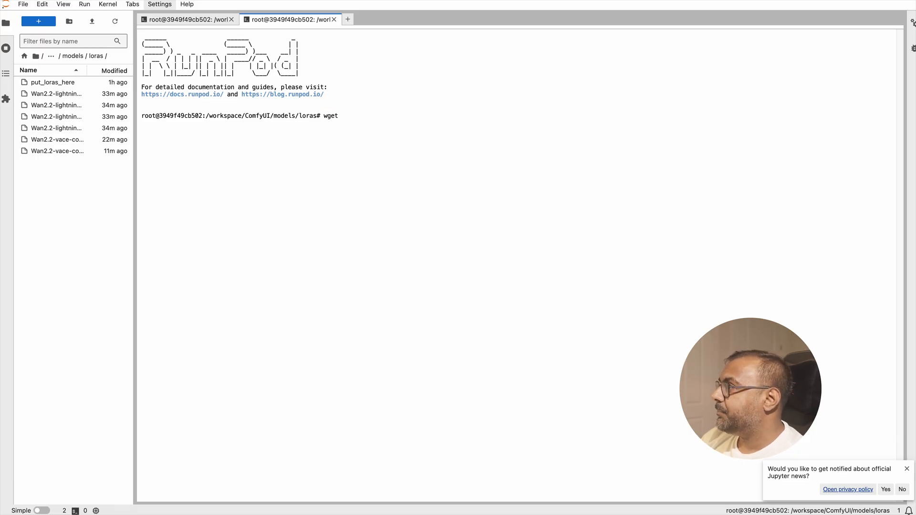
key("ctrl+Tab")
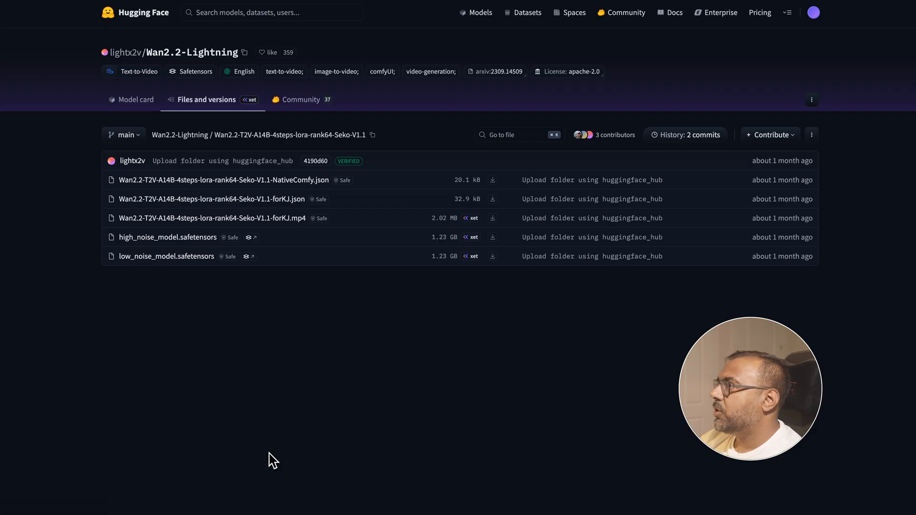
right_click(495, 256)
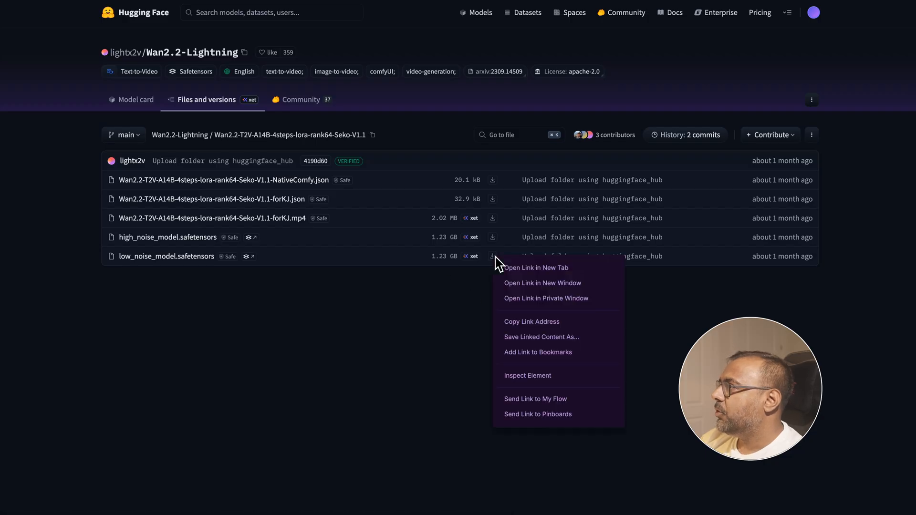
left_click(532, 322)
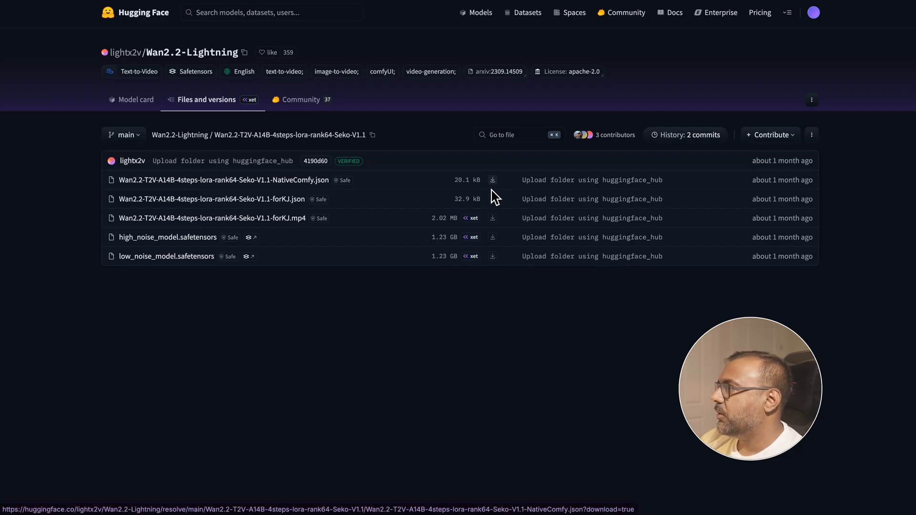
right_click(492, 256)
left_click(539, 324)
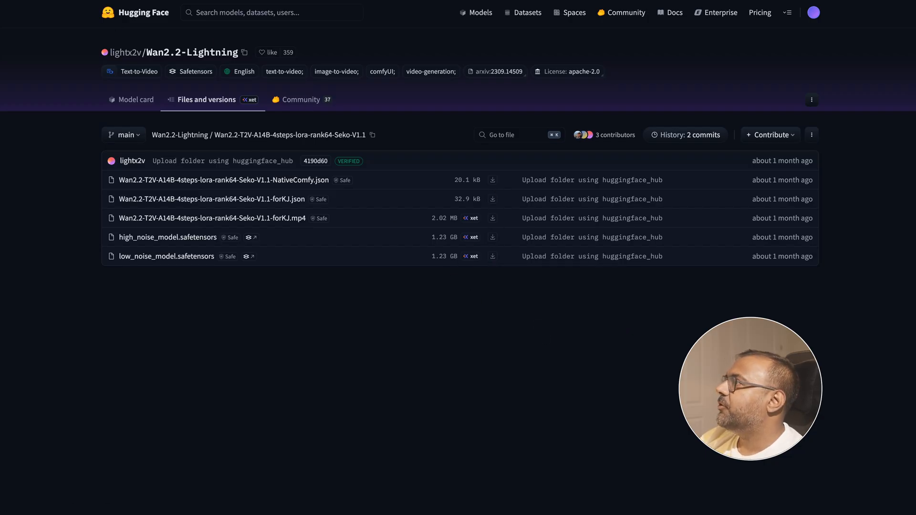
left_click(160, 1)
key("super+v")
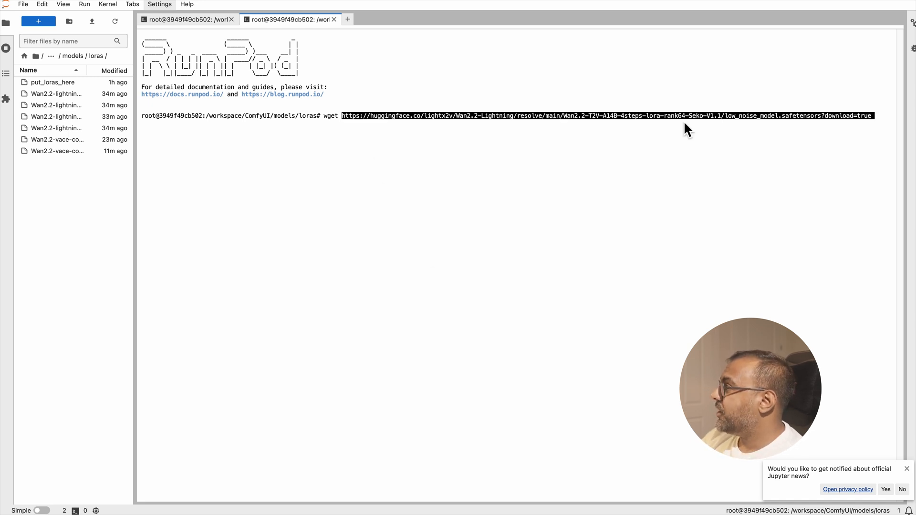
- Strip ?download=true from the end of the wget link and cancel the command without running it
key("BackSpace")
key("BackSpace")
key("BackSpace")
key("BackSpace")
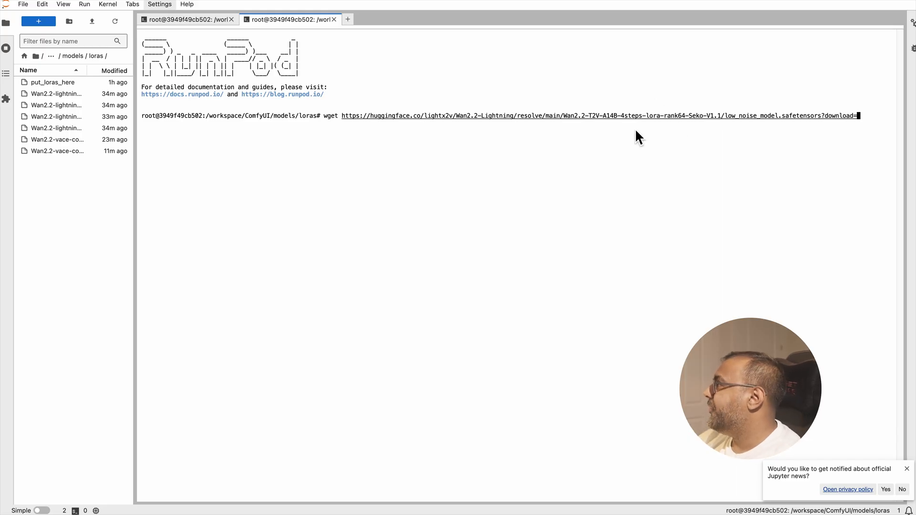
key("BackSpace")
key("BackSpace")
key("BackSpace")
key("BackSpace")
key("BackSpace")
key("BackSpace")
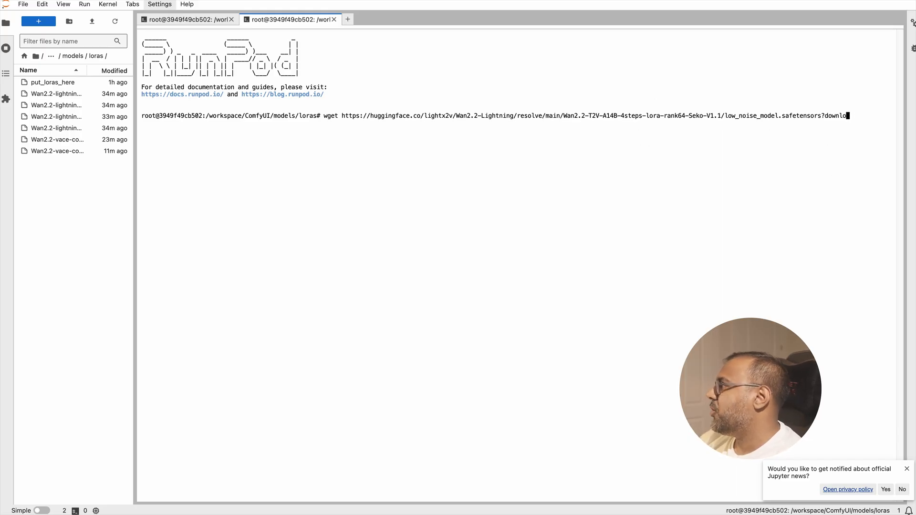
key("BackSpace")
key("BackSpace")
key("BackSpace")
key("BackSpace")
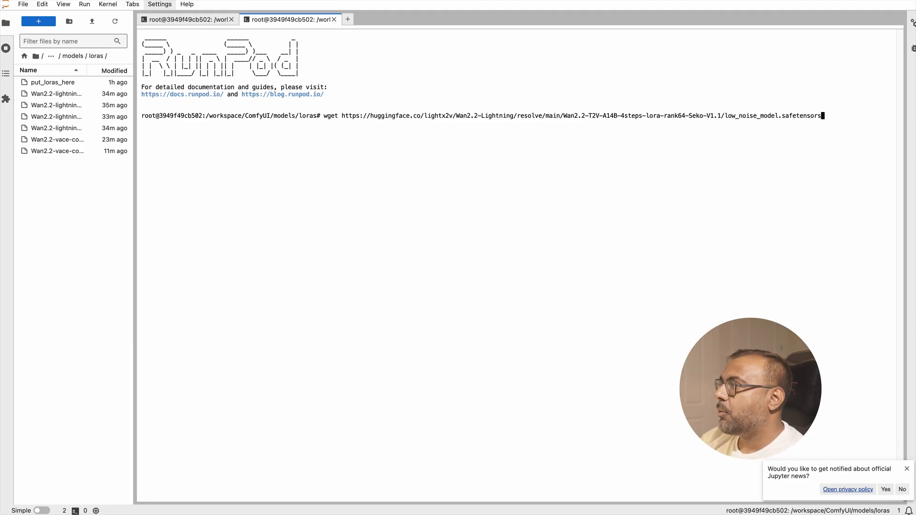
key("ctrl+c")
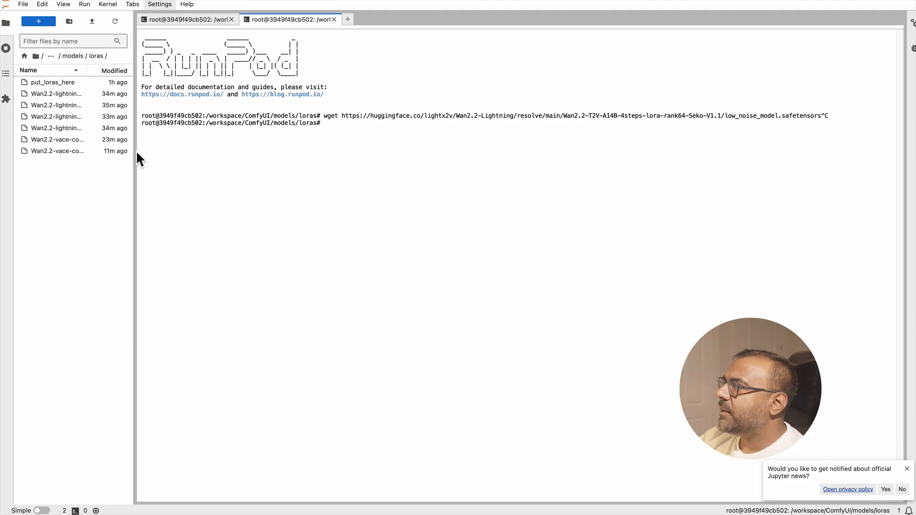
- Widen the file browser and open the name of Wan2.2-lightning-high-noise-model.safetensors for editing, leaving it without renaming
left_click_drag(137, 137, 276, 134)
right_click(111, 111)
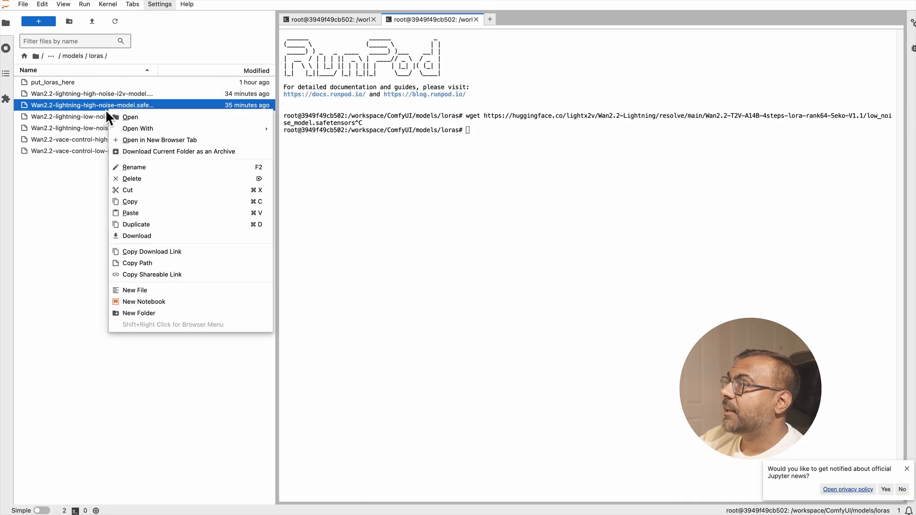
left_click(162, 169)
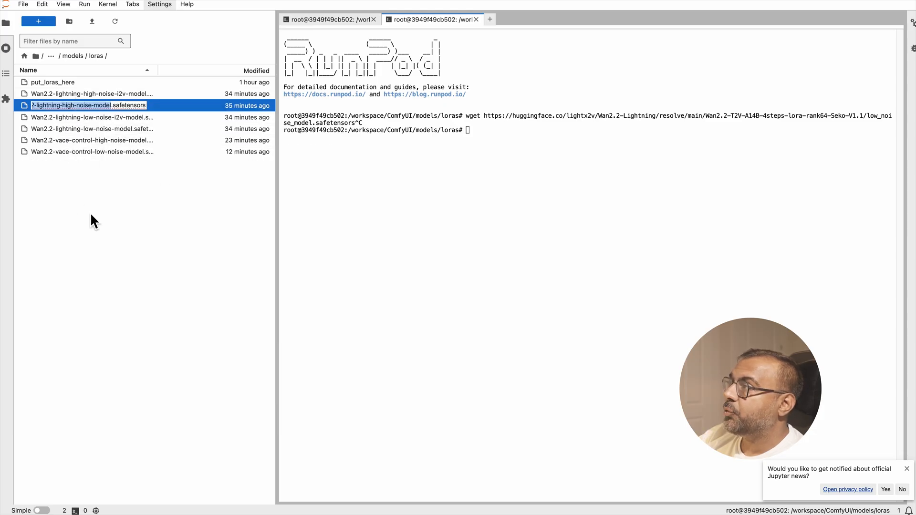
left_click(101, 191)
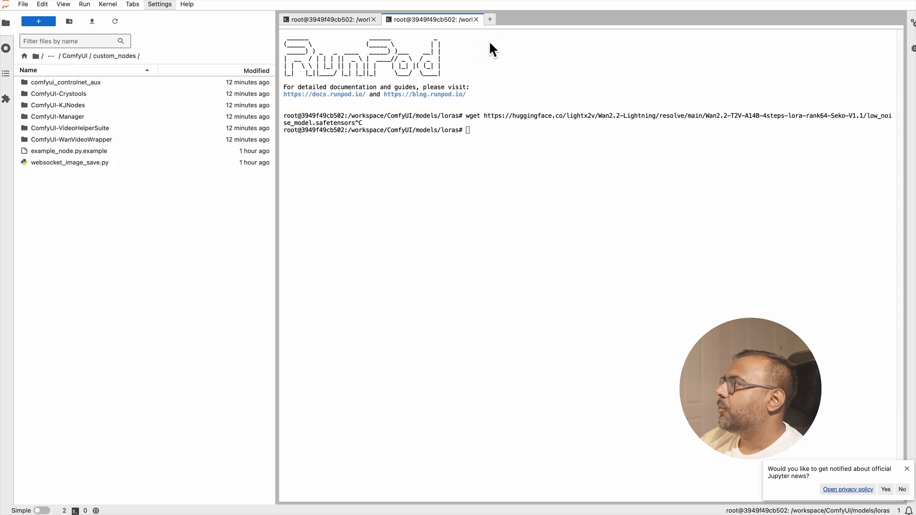
- Open a new terminal in the ComfyUI/custom_nodes folder, draft a git clone command there and clear it without running it
left_click(490, 19)
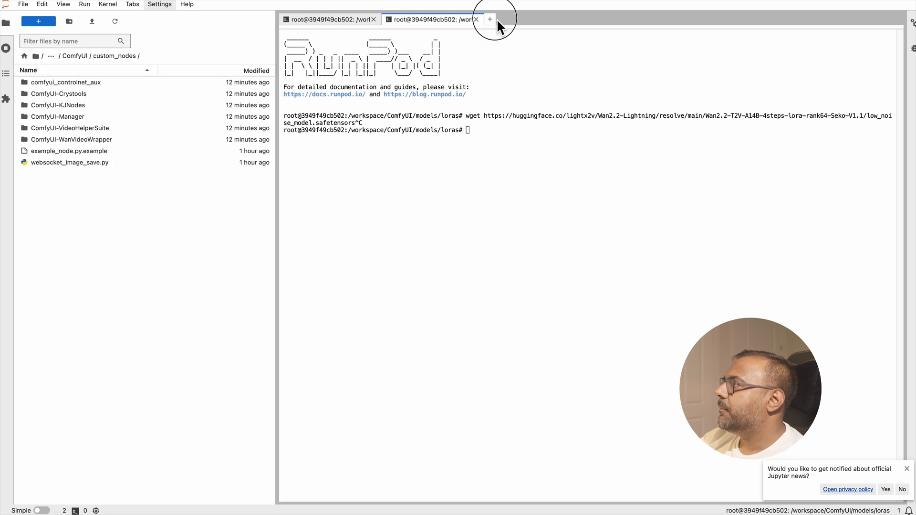
left_click(362, 287)
type("g")
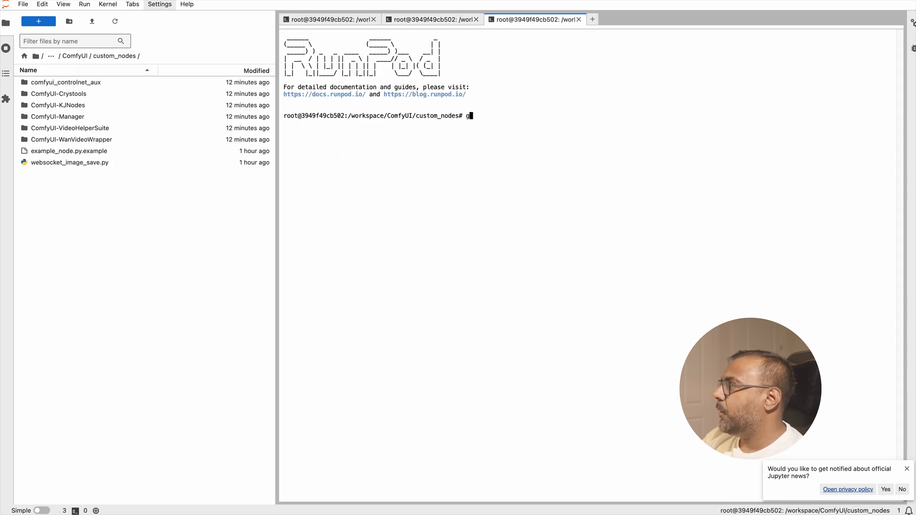
type("it clone")
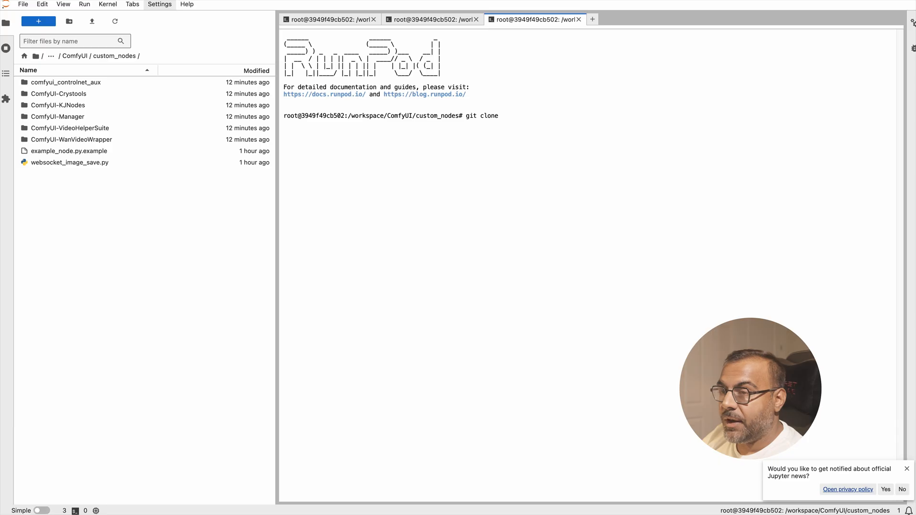
key("BackSpace")
key("BackSpace")
key("BackSpace")
key("BackSpace")
key("BackSpace")
key("BackSpace")
key("BackSpace")
key("BackSpace")
key("BackSpace")
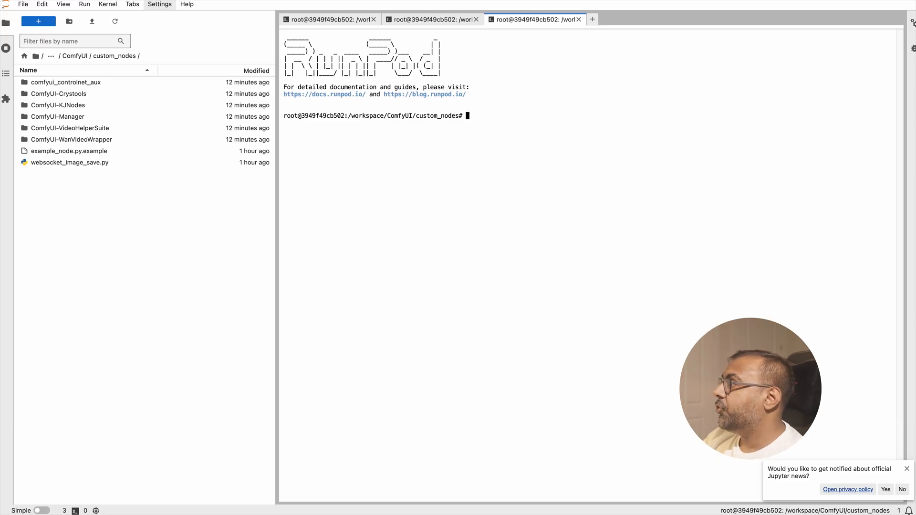
- Draft pip install -r requirements.txt in the custom_nodes terminal and change the command to pip install sageattention triton
type("pip install -r")
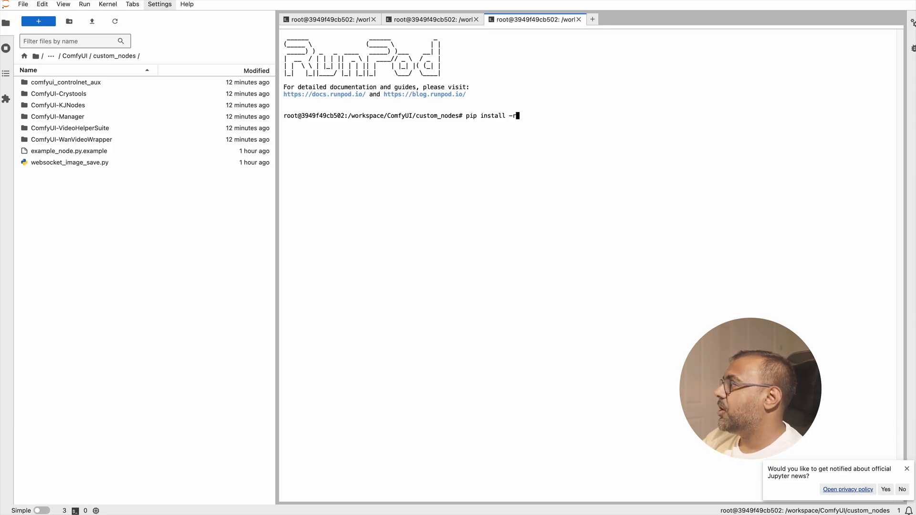
type(" requirements.txt")
key("BackSpace")
key("BackSpace")
key("BackSpace")
key("BackSpace")
key("BackSpace")
key("BackSpace")
key("BackSpace")
key("BackSpace")
key("BackSpace")
key("BackSpace")
key("BackSpace")
key("BackSpace")
key("BackSpace")
key("BackSpace")
key("BackSpace")
key("BackSpace")
key("BackSpace")
key("BackSpace")
key("BackSpace")
key("BackSpace")
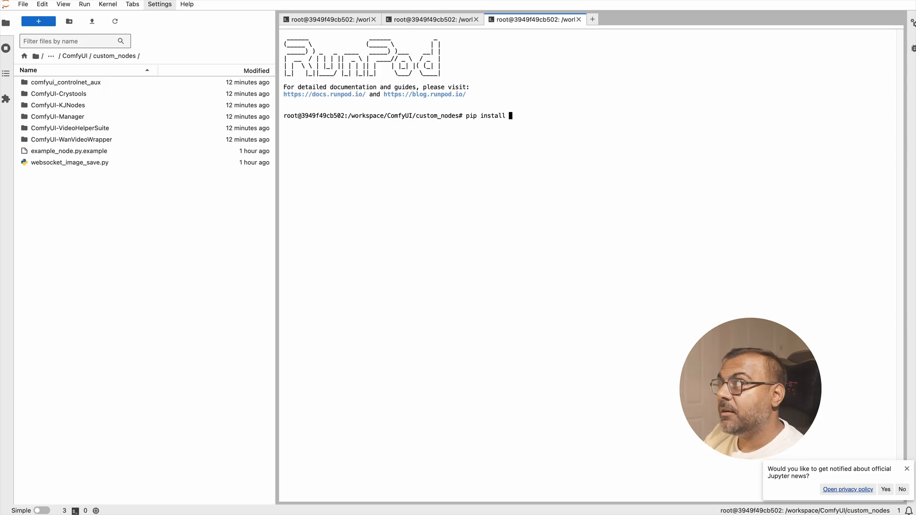
type("sageattention triton")
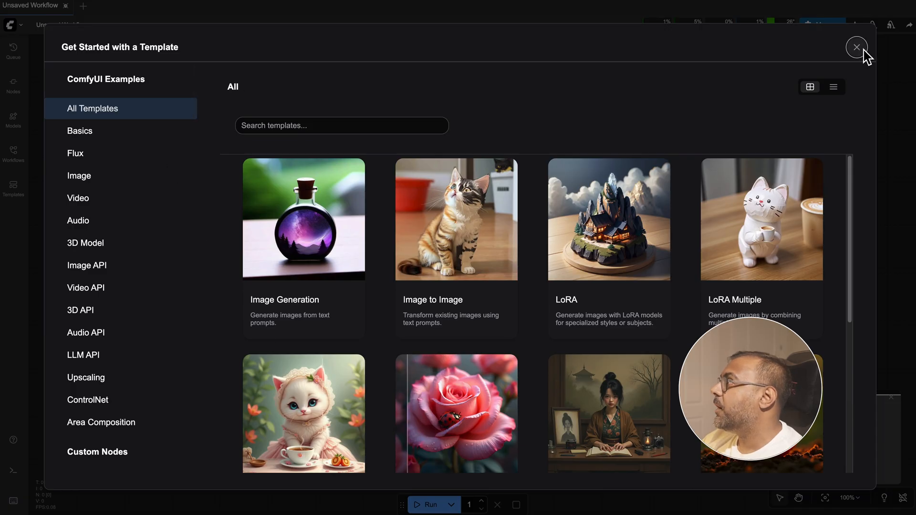
- Switch to ComfyUI, dismiss the template gallery and open ComfyUI Manager
left_click(864, 50)
left_click(823, 24)
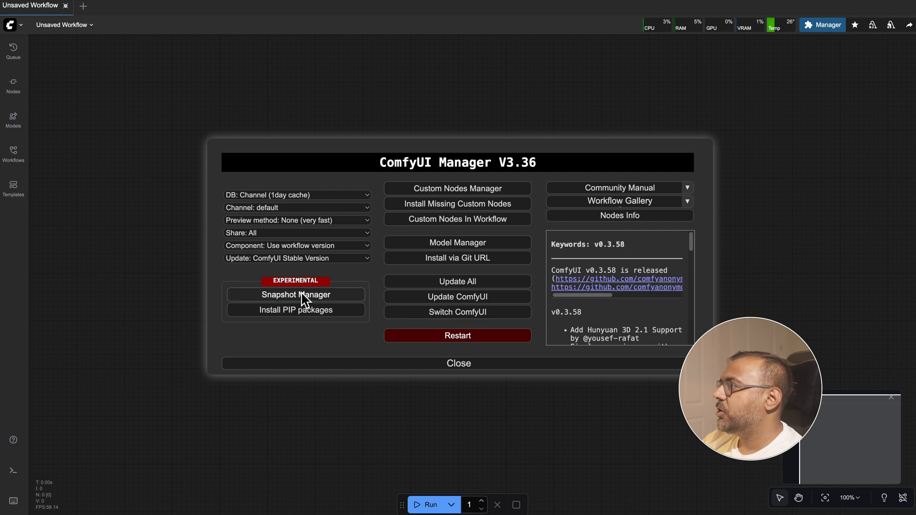